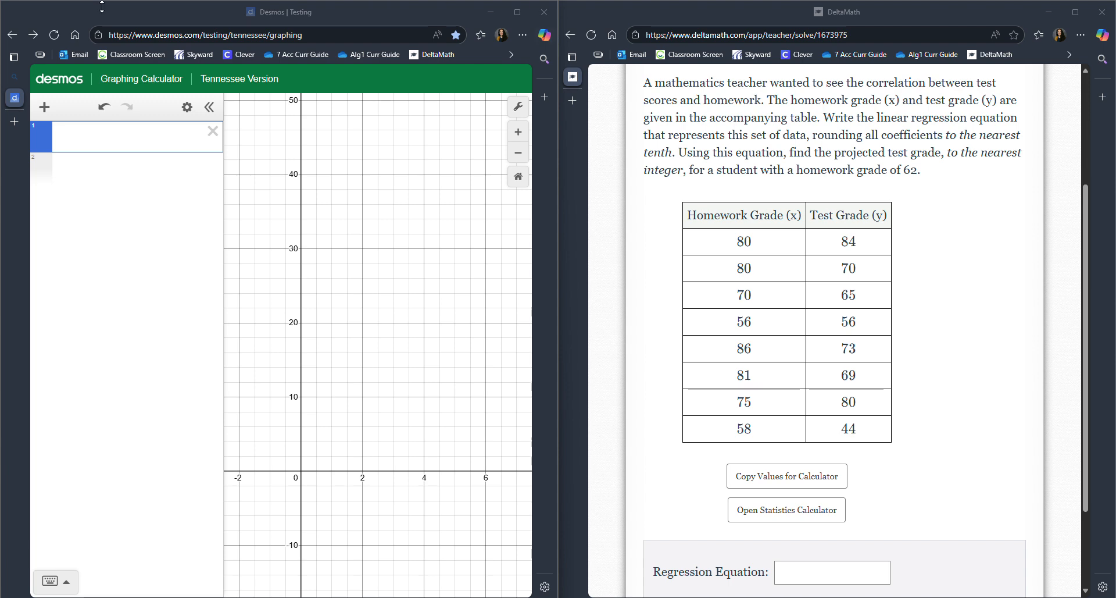
# - Add a table and enter the homework grades 80, 80, 70, 56, 86, 81, 75 and 58 in the x₁ column
pyautogui.click(41, 113)
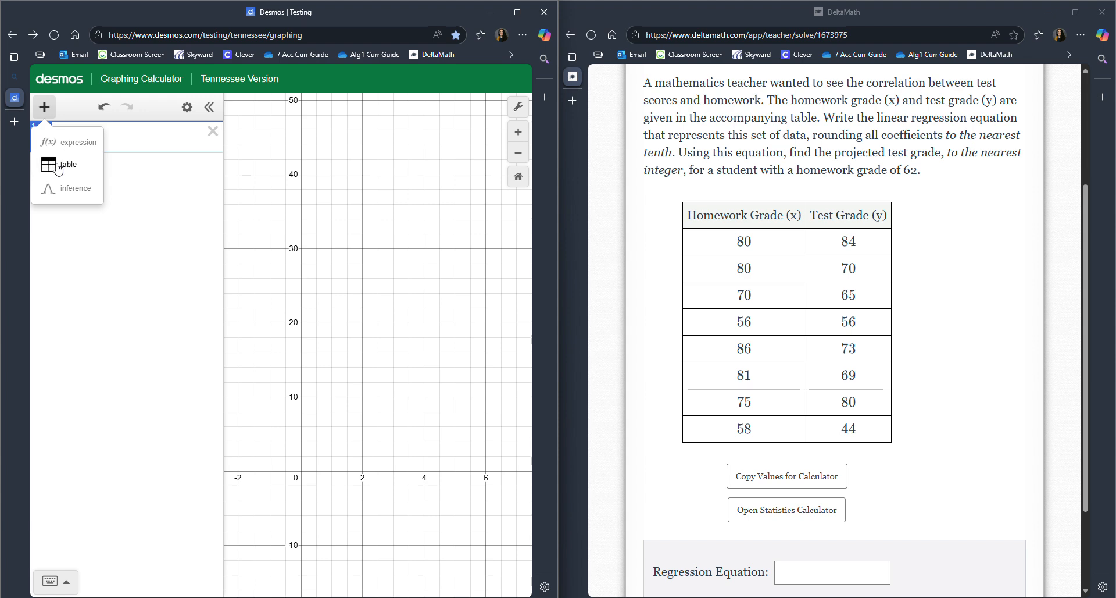
pyautogui.click(58, 166)
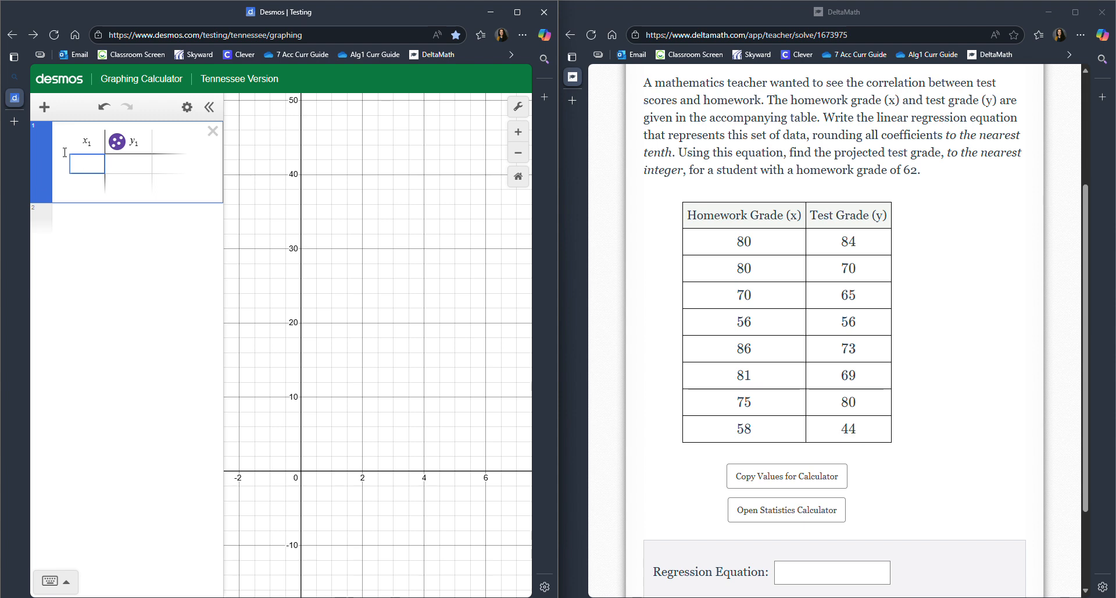
pyautogui.write('80')
pyautogui.press('Return')
pyautogui.write('80')
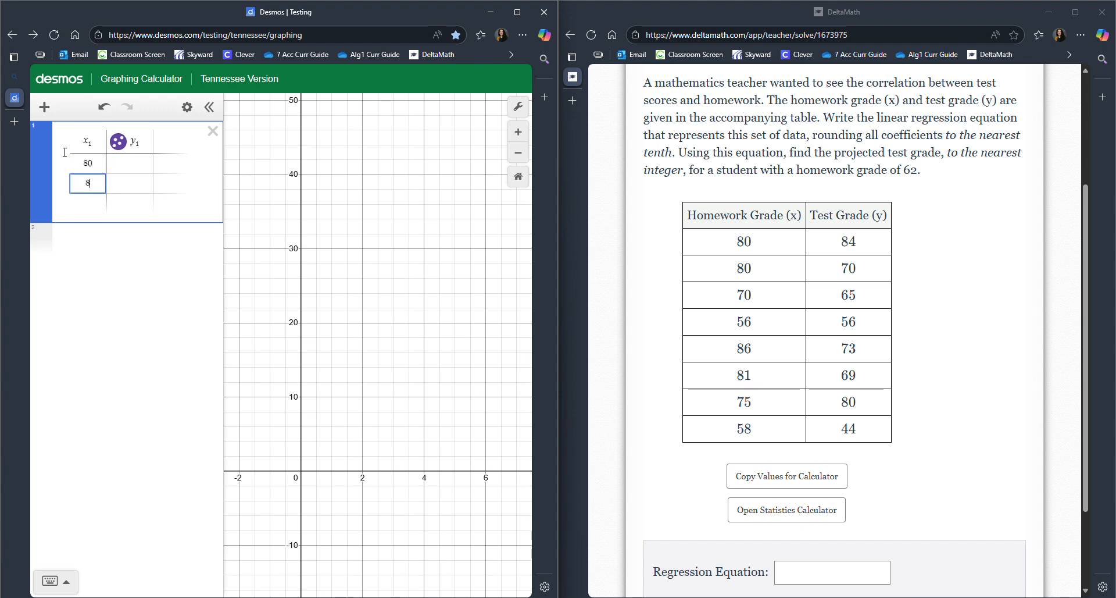
pyautogui.press('Return')
pyautogui.write('70')
pyautogui.press('Return')
pyautogui.write('56')
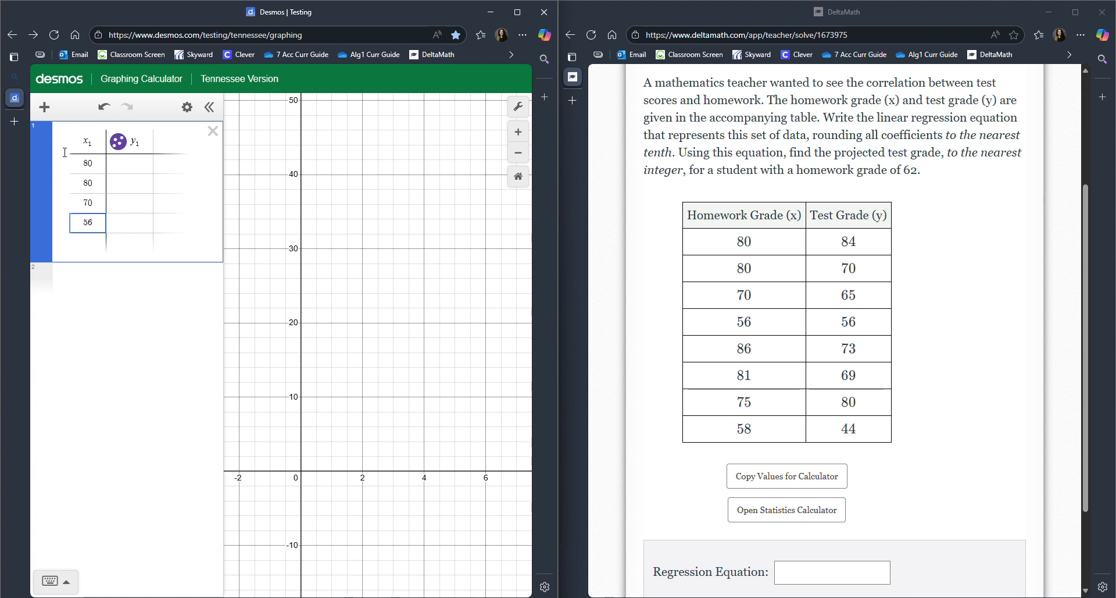
pyautogui.press('Return')
pyautogui.write('86')
pyautogui.press('Return')
pyautogui.write('8')
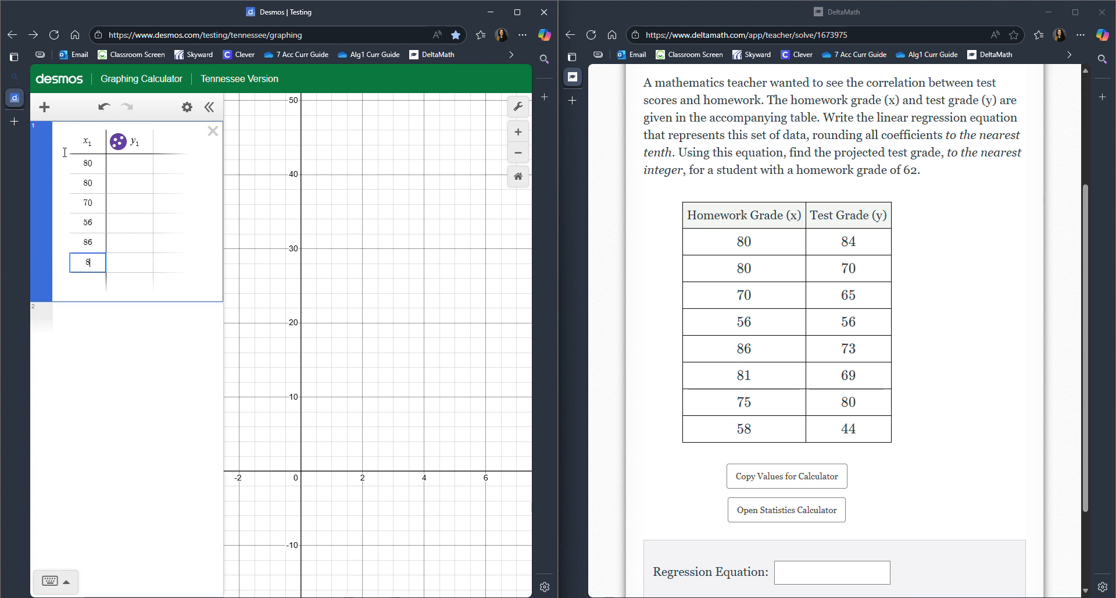
pyautogui.write('1')
pyautogui.press('Return')
pyautogui.write('75')
pyautogui.press('Return')
pyautogui.write('58')
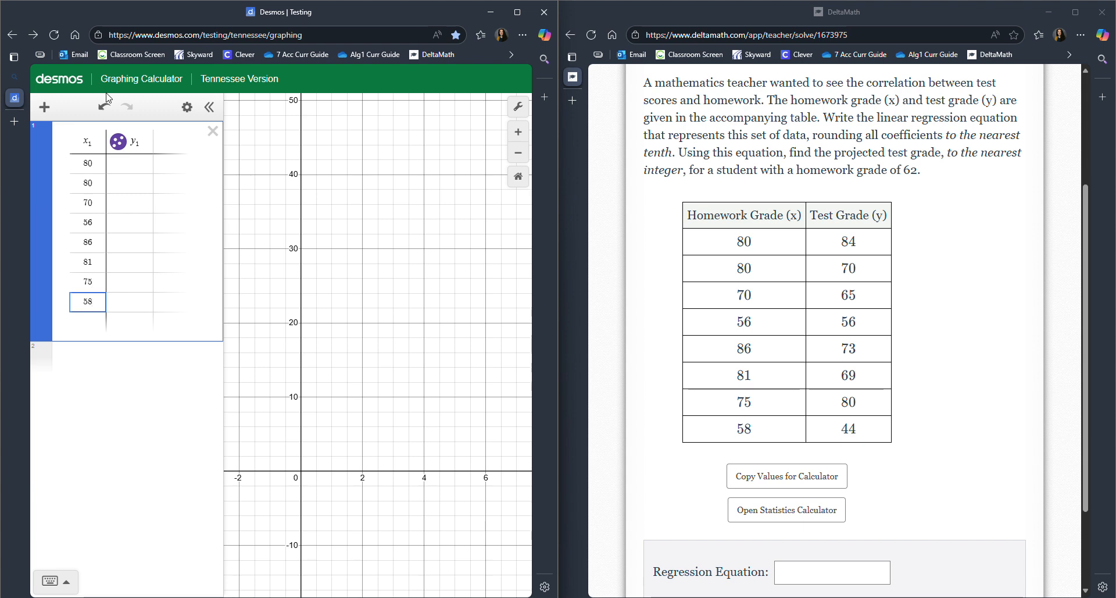
# - Fill the y₁ column with the test grades 84, 70, 65, 56, 73, 69, 80 and 44
pyautogui.click(141, 156)
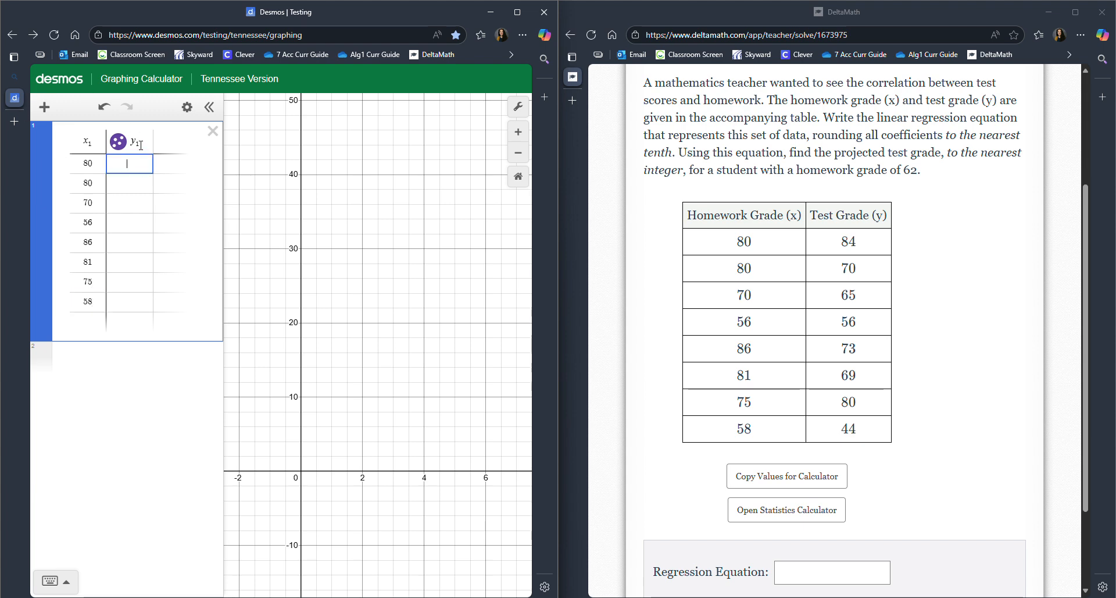
pyautogui.write('84')
pyautogui.press('Return')
pyautogui.write('70')
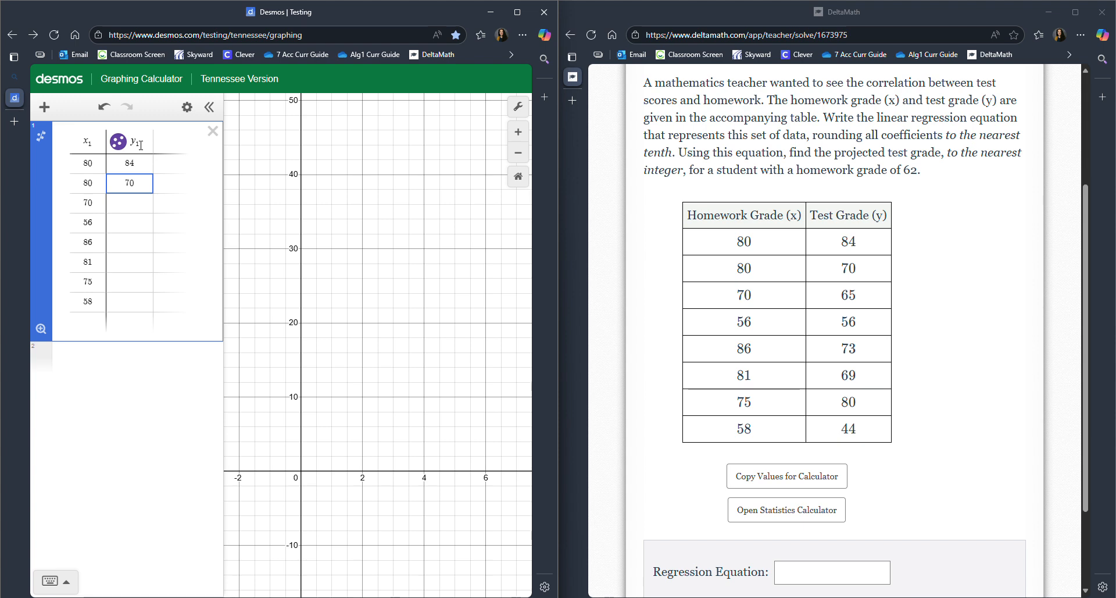
pyautogui.press('Return')
pyautogui.write('65')
pyautogui.press('Return')
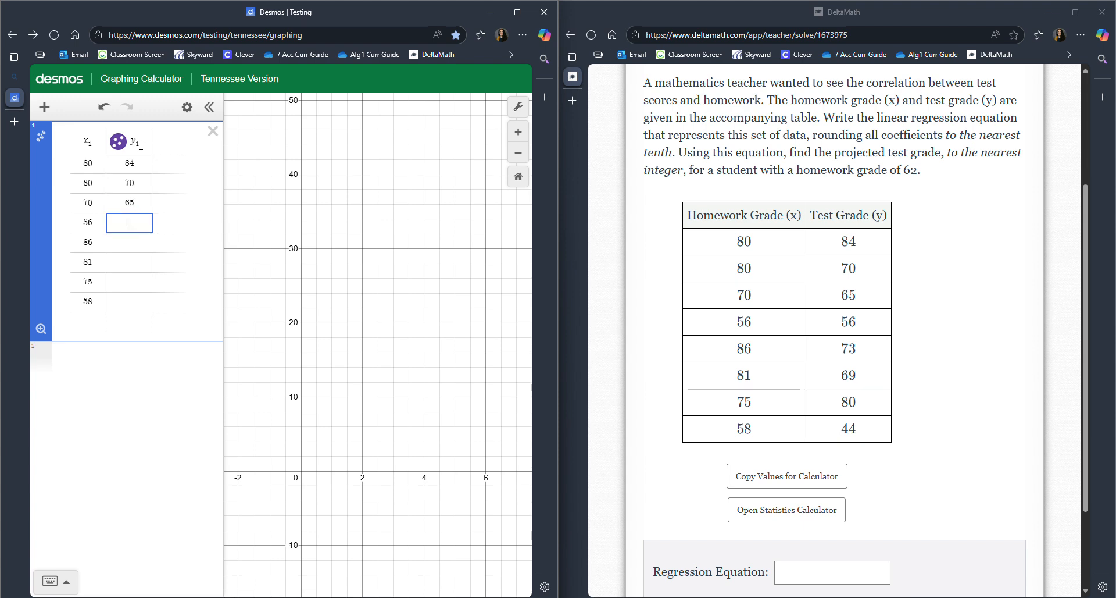
pyautogui.write('56')
pyautogui.press('Return')
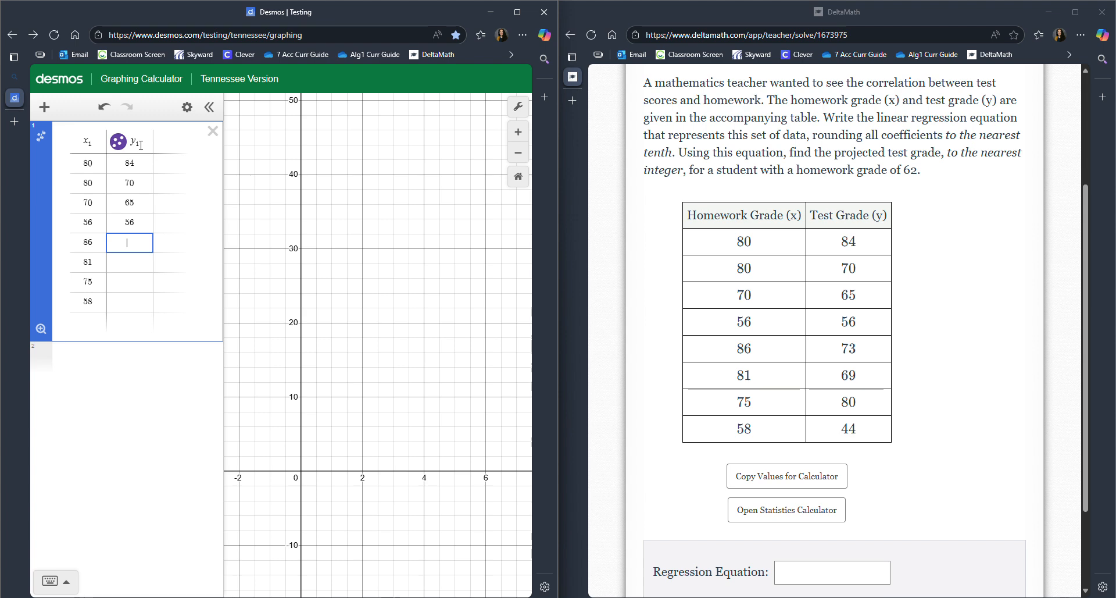
pyautogui.write('73')
pyautogui.press('Return')
pyautogui.write('69')
pyautogui.press('Return')
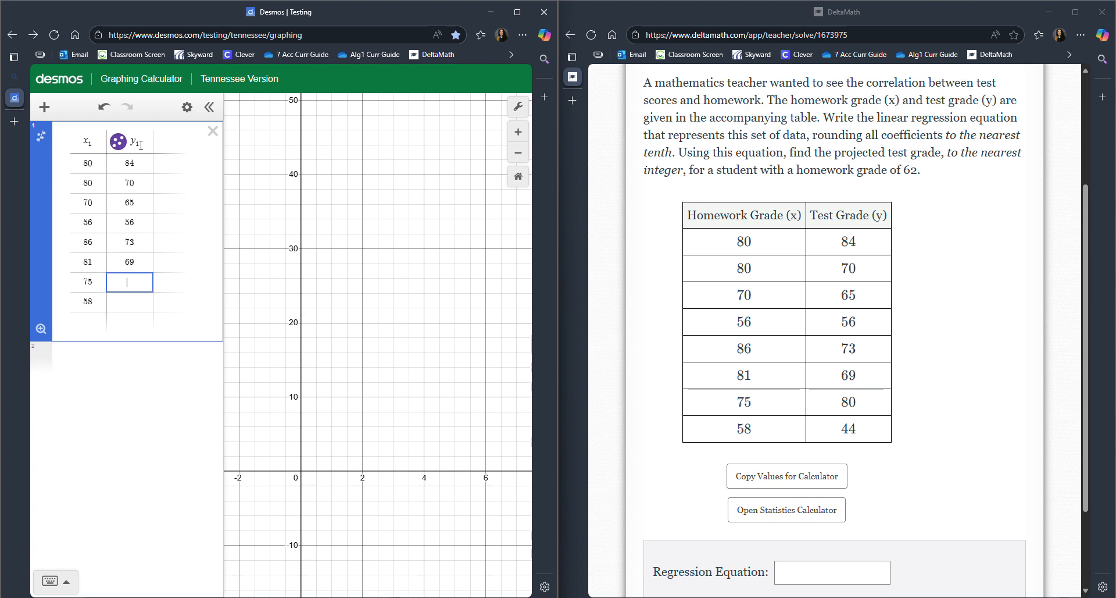
pyautogui.write('80')
pyautogui.press('Return')
pyautogui.write('44')
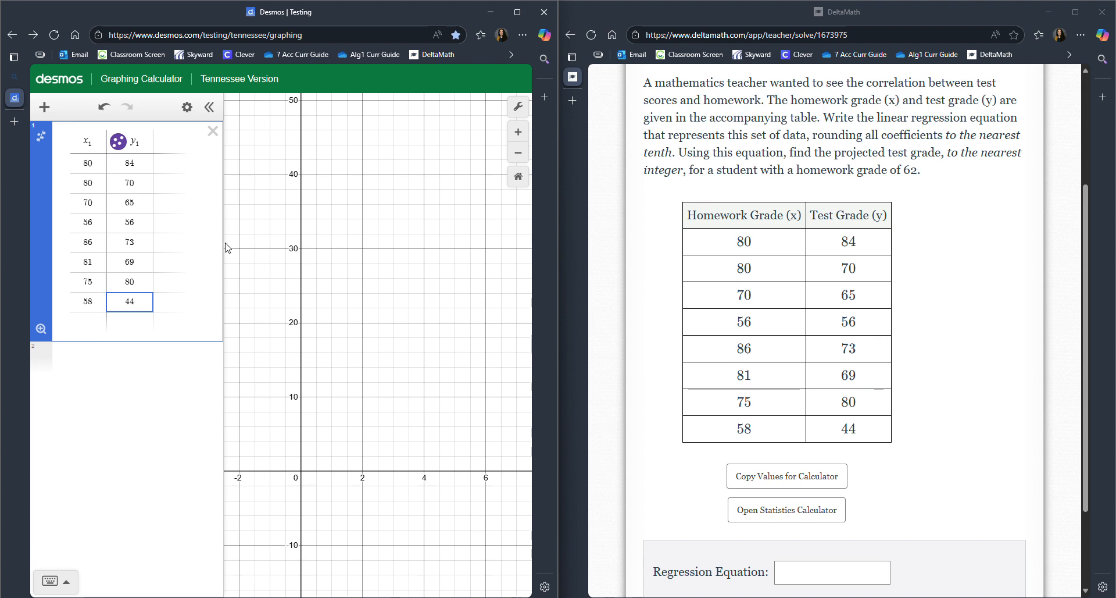
# - Fit the graph view to the table's data and add a linear regression to the table
pyautogui.click(41, 329)
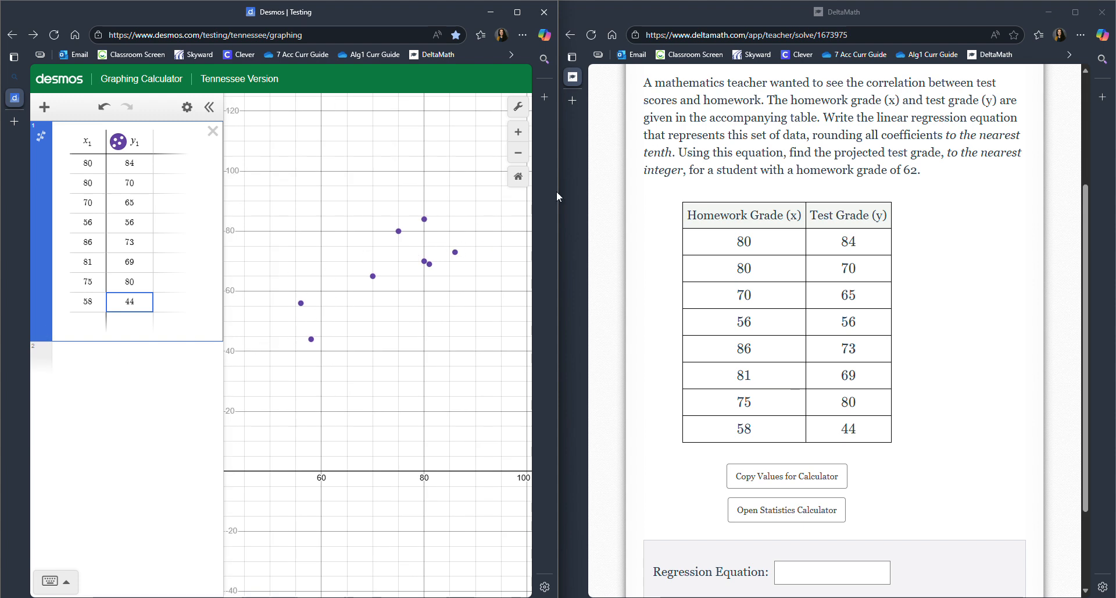
pyautogui.click(42, 139)
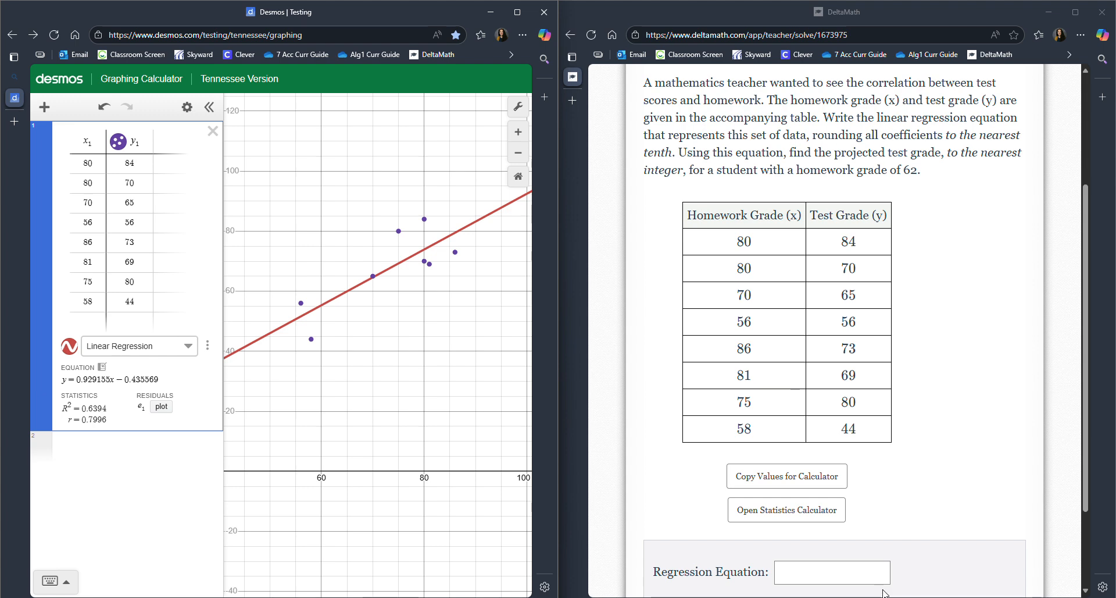
# - In DeltaMath, enter y = 0.9x − 0.4 as the regression equation
pyautogui.click(852, 568)
pyautogui.write('y')
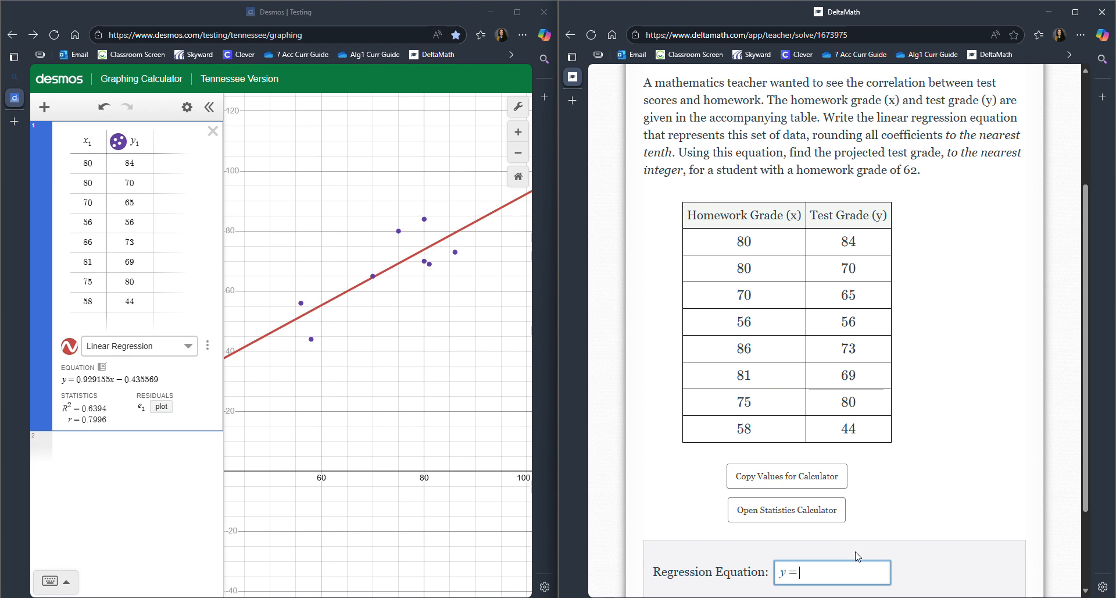
pyautogui.write('=0.9')
pyautogui.write('x')
pyautogui.write('-0.4')
# - In Desmos, evaluate 0.9(62) − 0.4 in the empty expression line below the regression
pyautogui.click(103, 449)
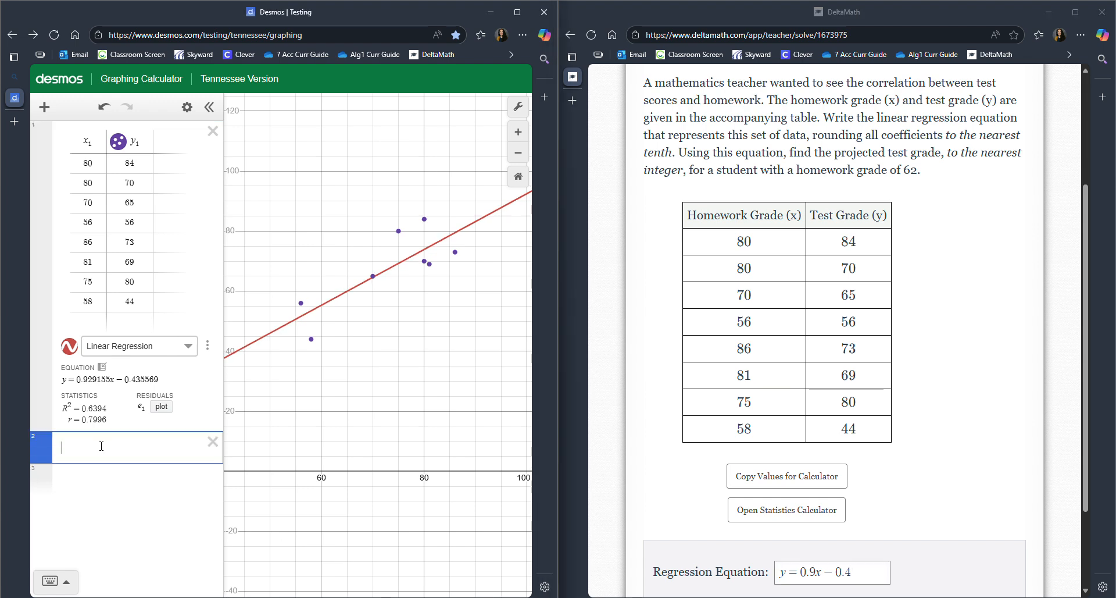
pyautogui.scroll(-1, 884, 455)
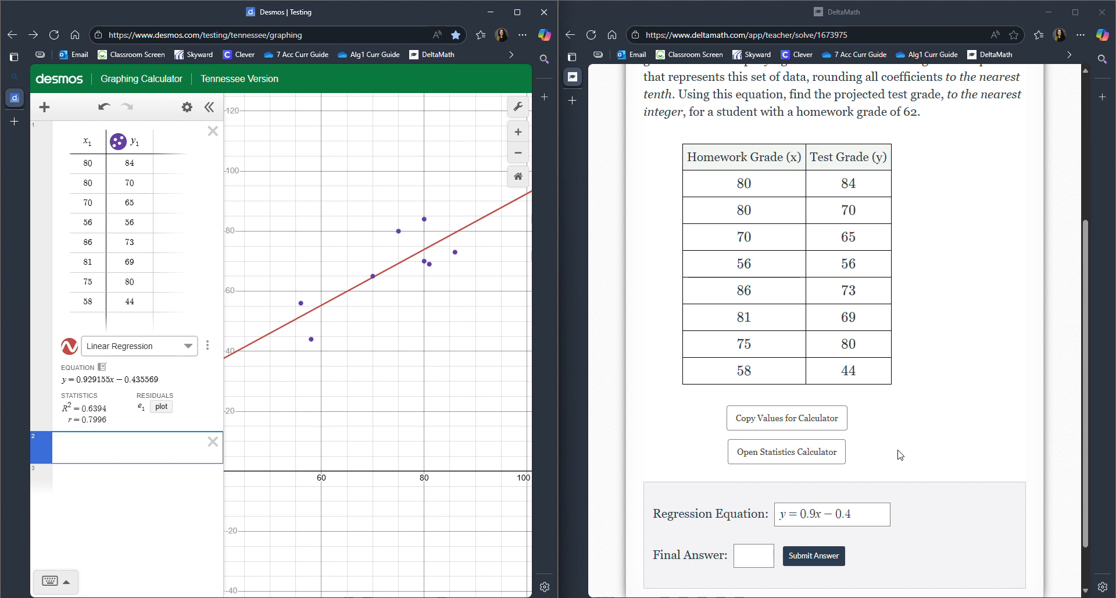
pyautogui.moveTo(680, 95); pyautogui.dragTo(932, 129)
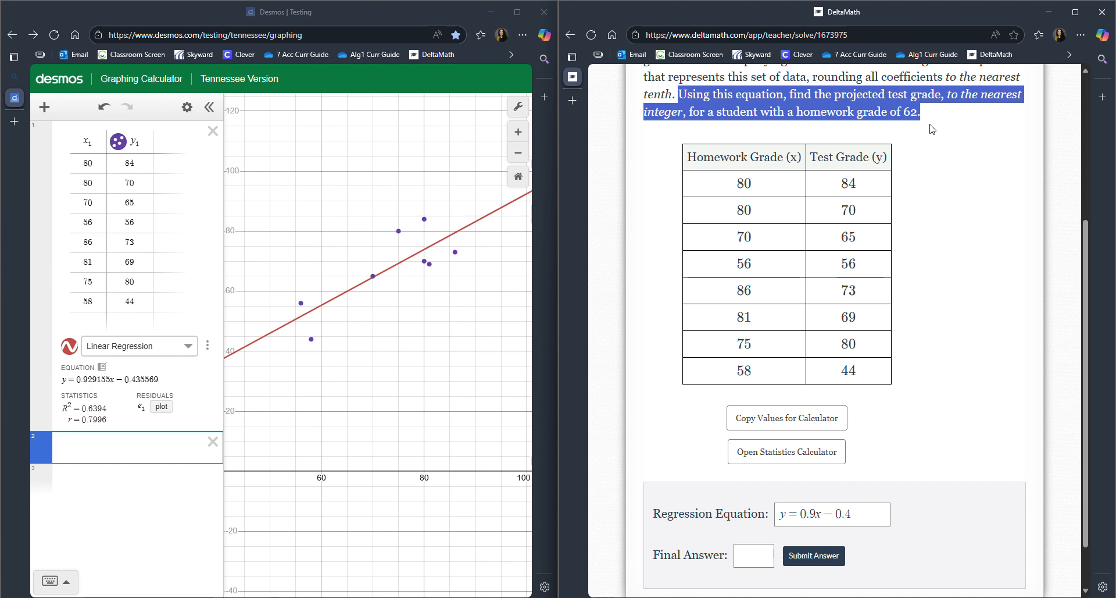
pyautogui.click(981, 189)
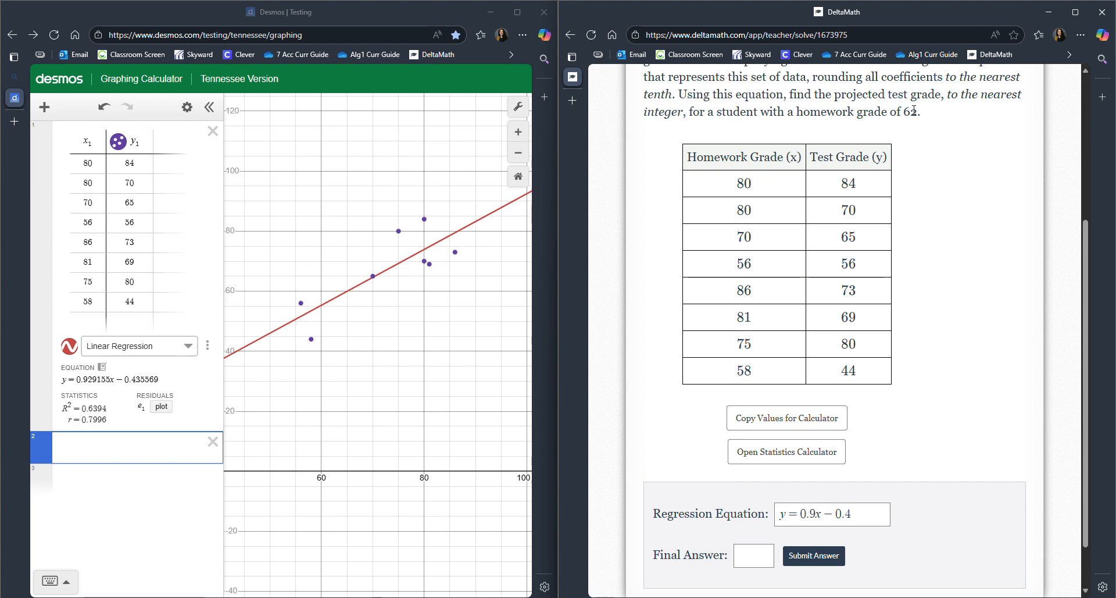
pyautogui.click(163, 453)
pyautogui.moveTo(239, 360); pyautogui.dragTo(600, 517)
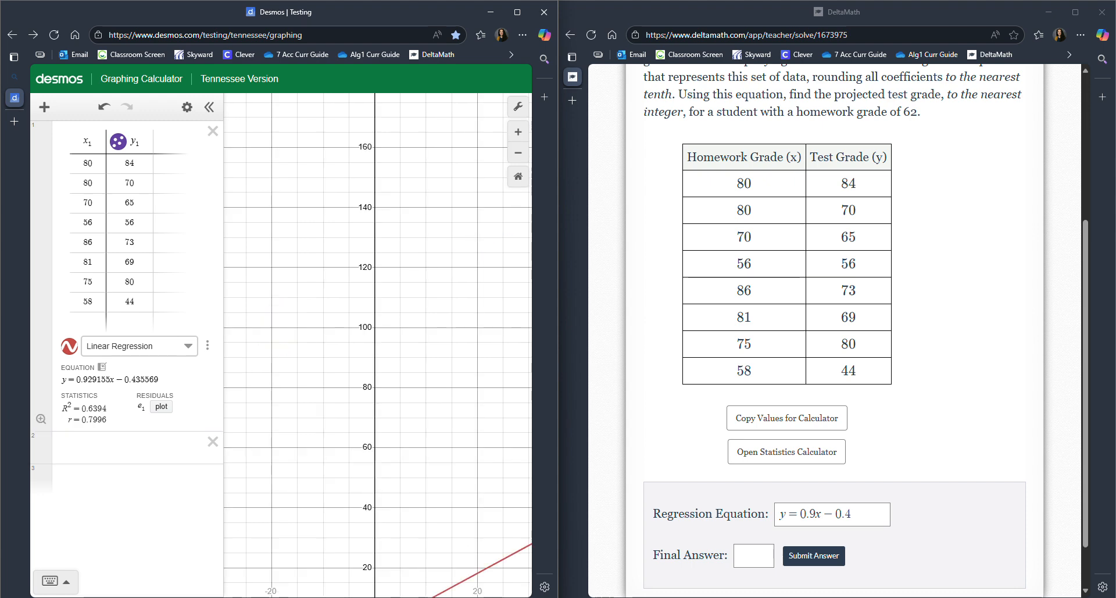
pyautogui.click(55, 440)
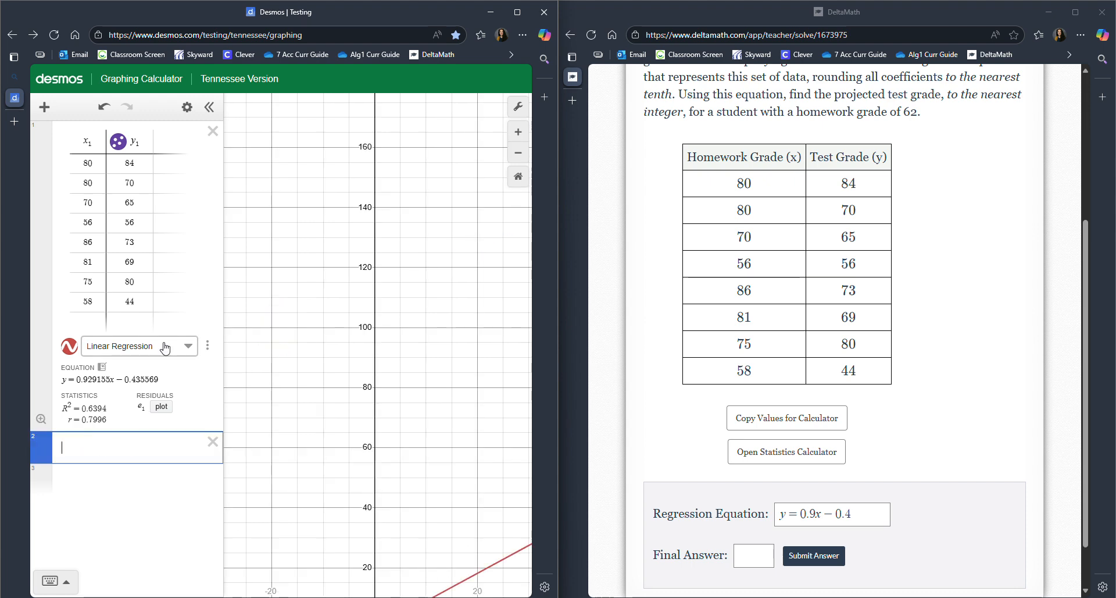
pyautogui.write('0.9')
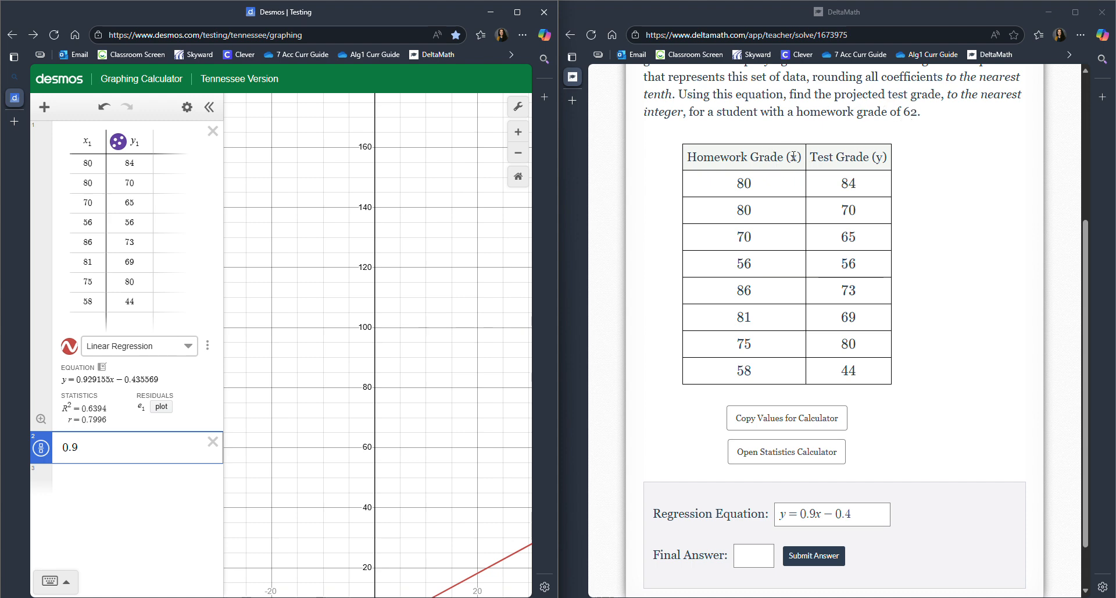
pyautogui.write('(62')
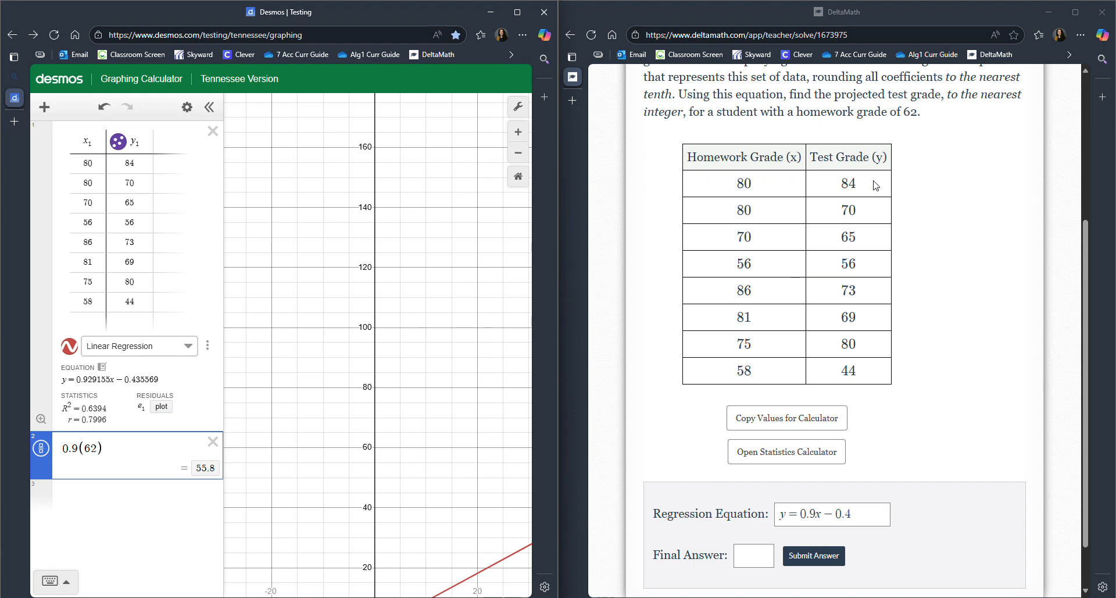
pyautogui.write('-0.4')
# - In DeltaMath, enter 55 as the final answer, then submit and confirm the answers
pyautogui.click(756, 561)
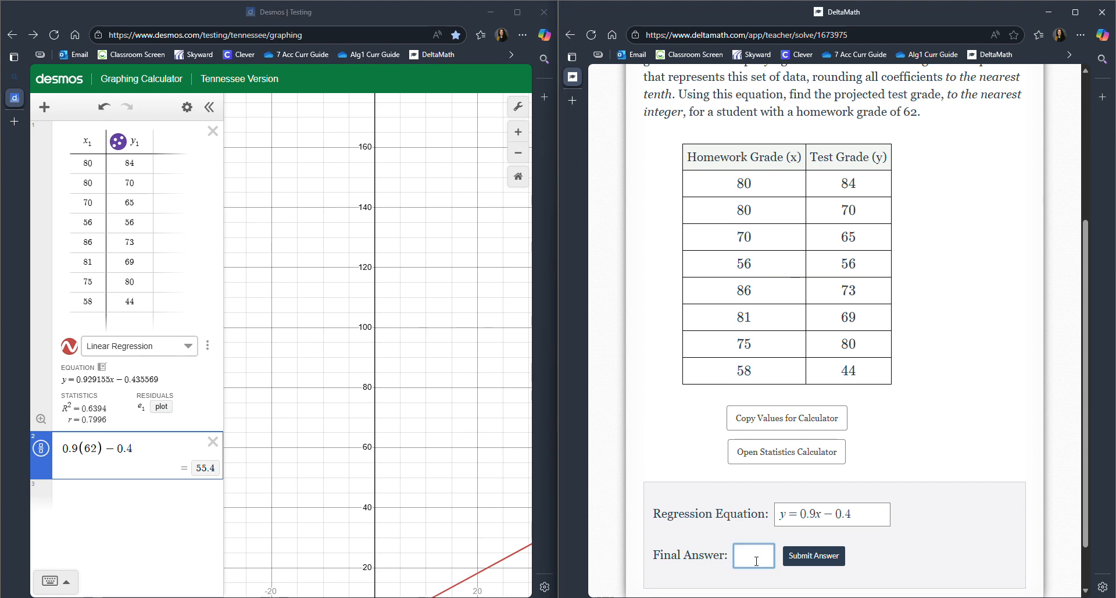
pyautogui.write('55')
pyautogui.click(814, 555)
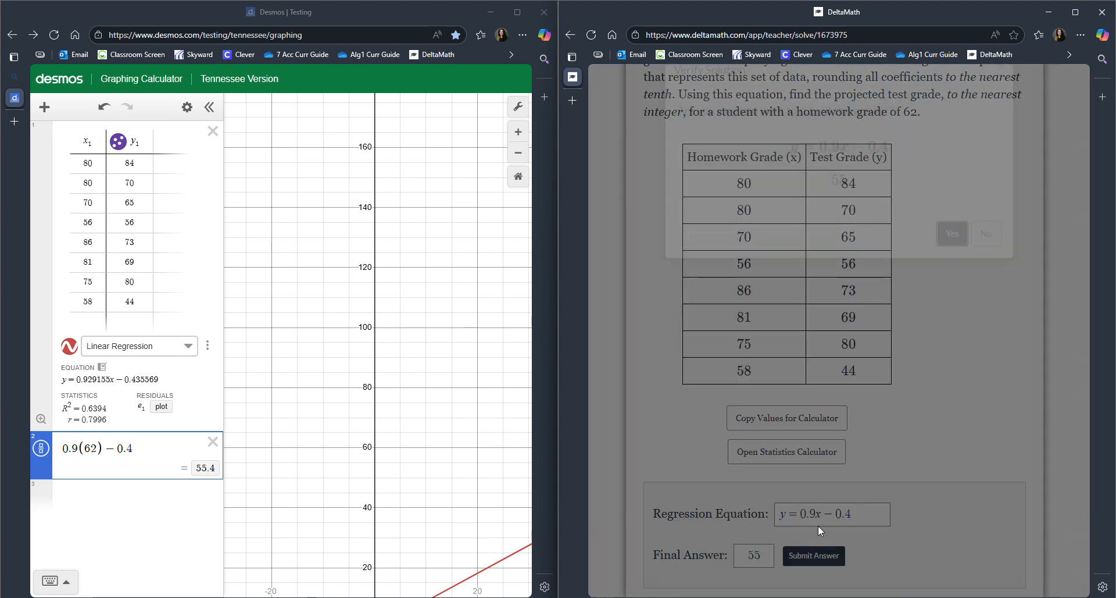
pyautogui.click(953, 264)
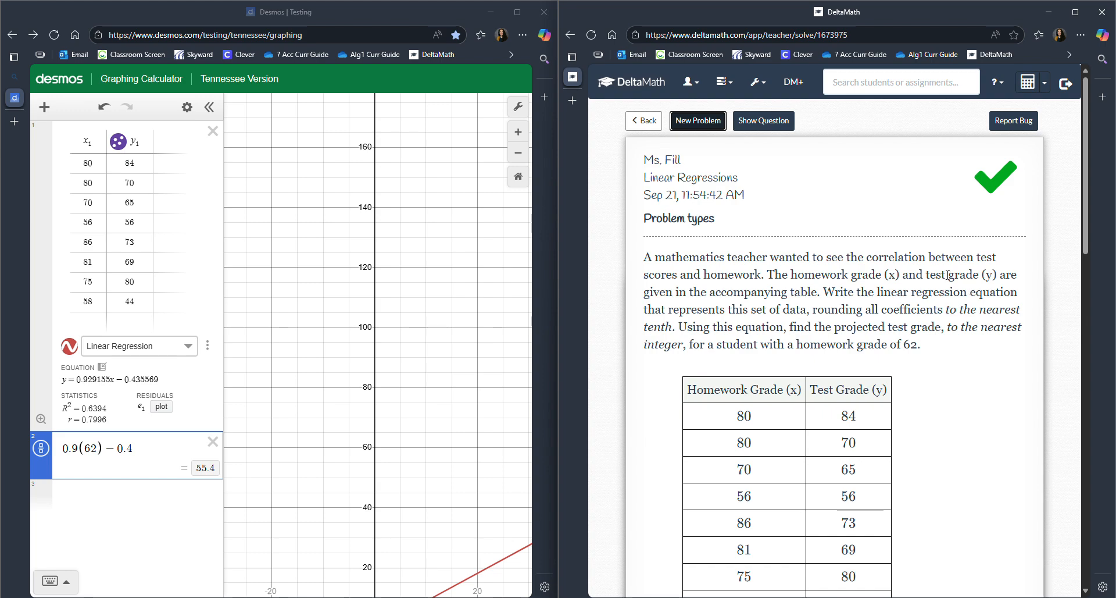
# - Maximize the Desmos window and delete the grades table and the 0.9(62) − 0.4 expression
pyautogui.moveTo(400, 8); pyautogui.dragTo(812, 3)
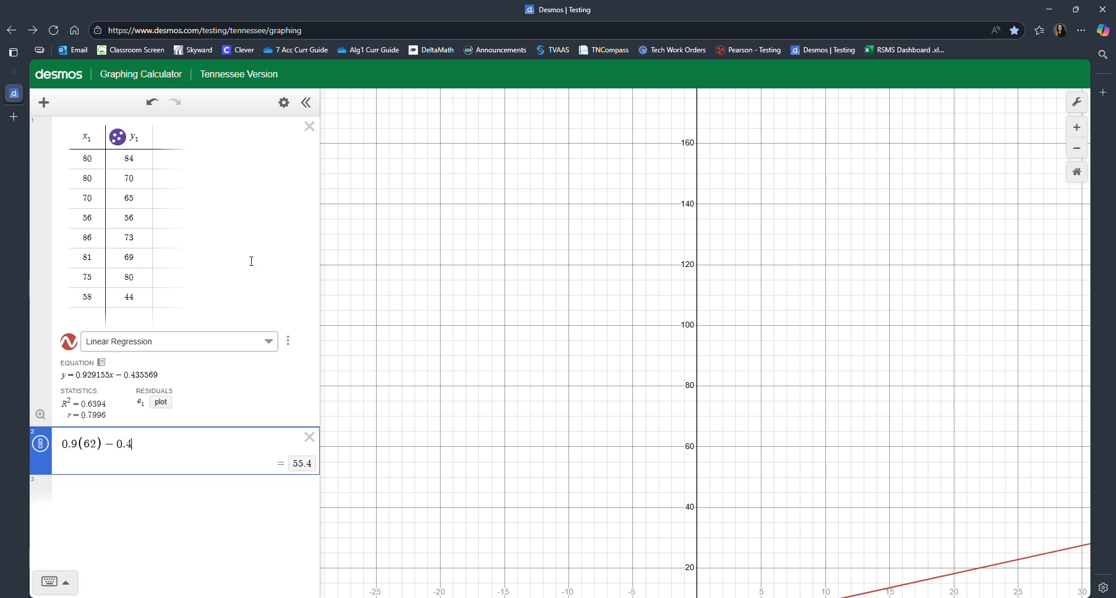
pyautogui.click(312, 127)
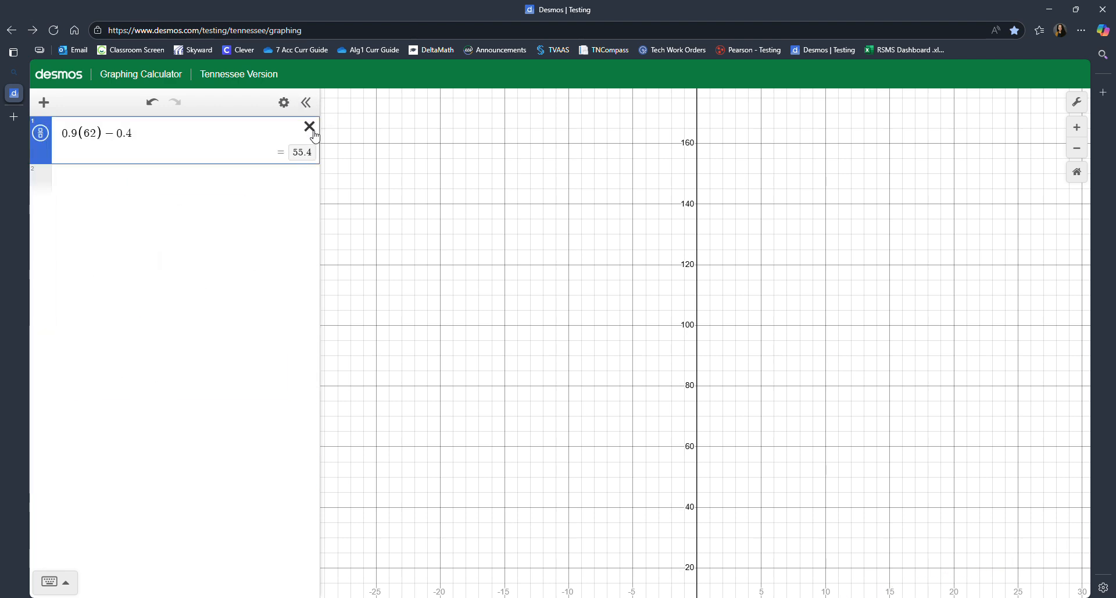
pyautogui.click(308, 125)
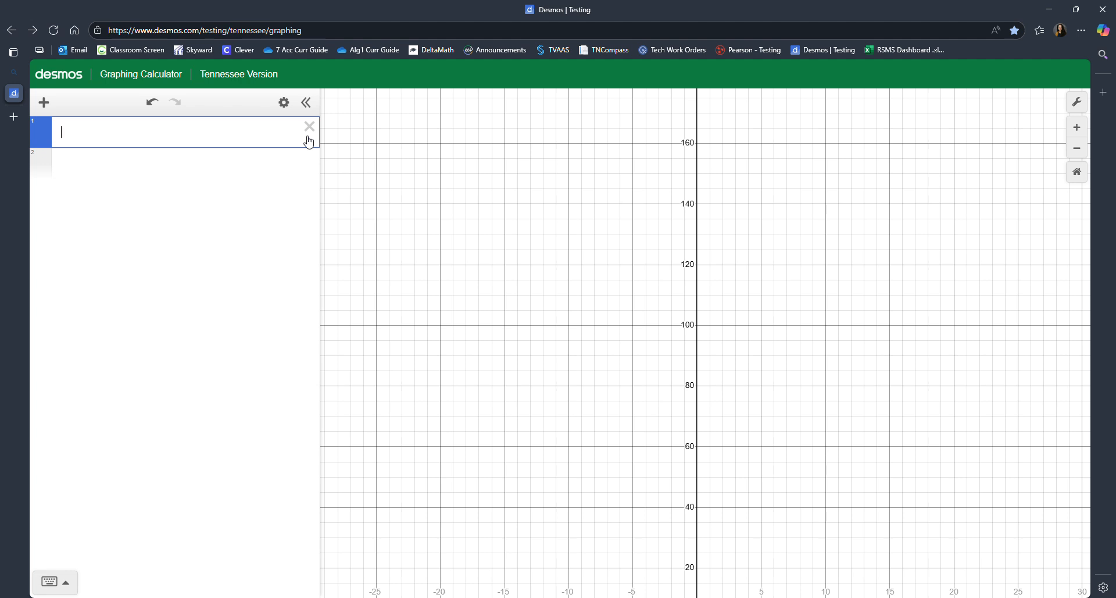
# - Create a table with the years 2010, 2011, 2012, 2013, 2014 and 2015 as the x1 values
pyautogui.click(39, 114)
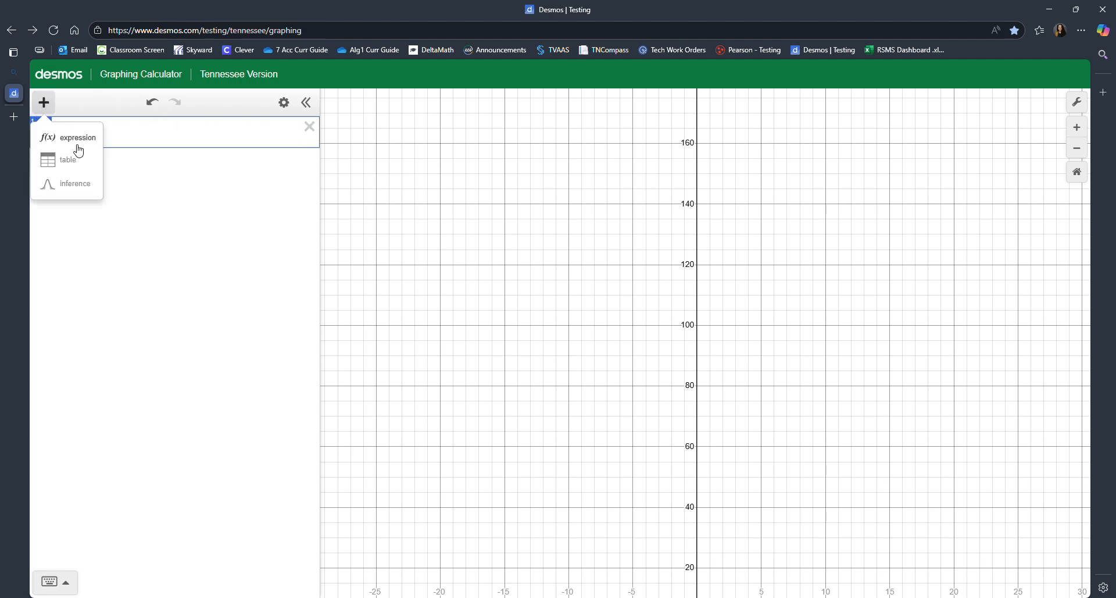
pyautogui.click(76, 154)
pyautogui.write('2010')
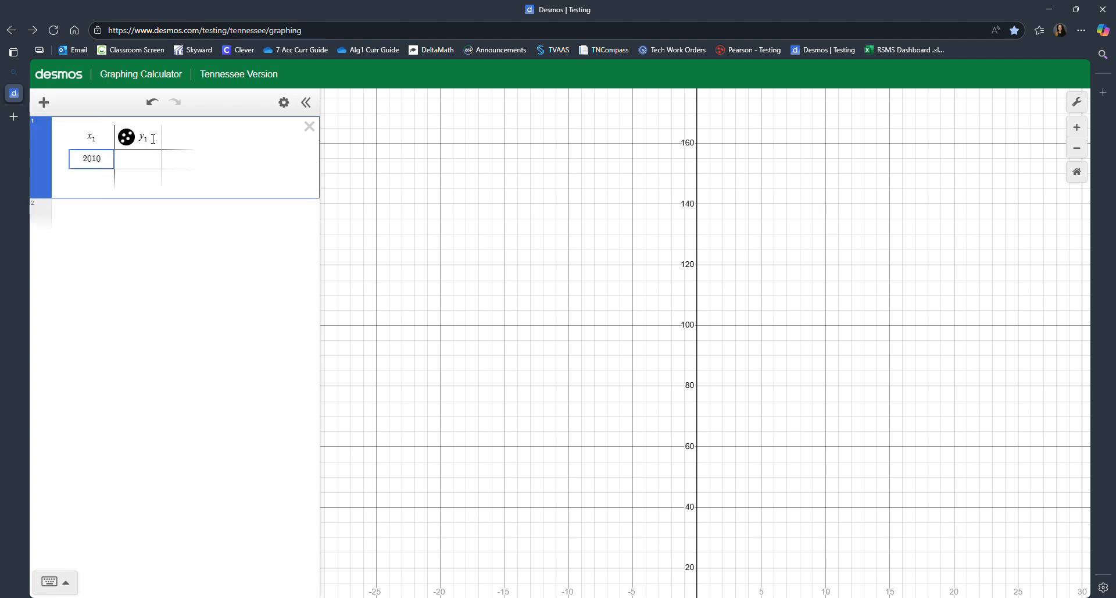
pyautogui.press('Return')
pyautogui.write('2011')
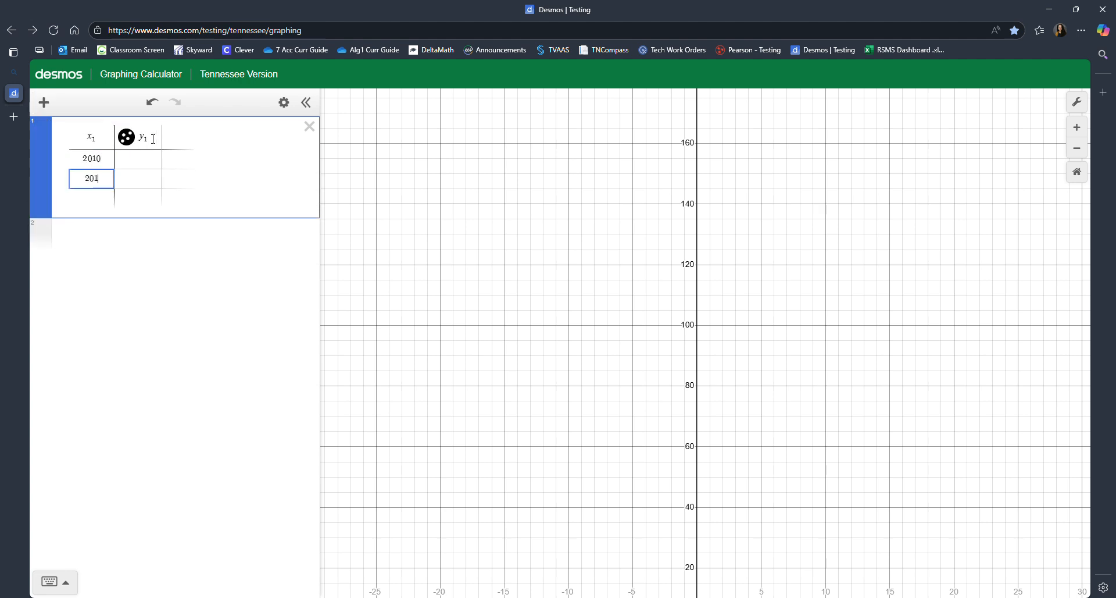
pyautogui.press('Return')
pyautogui.write('2012')
pyautogui.press('Return')
pyautogui.write('2013')
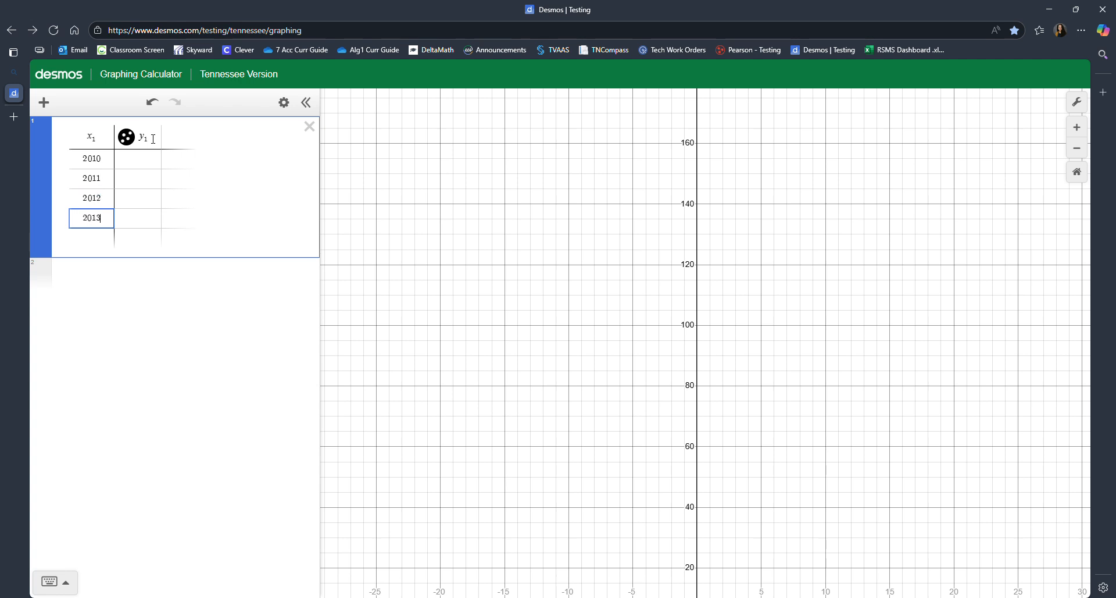
pyautogui.press('Return')
pyautogui.write('2014')
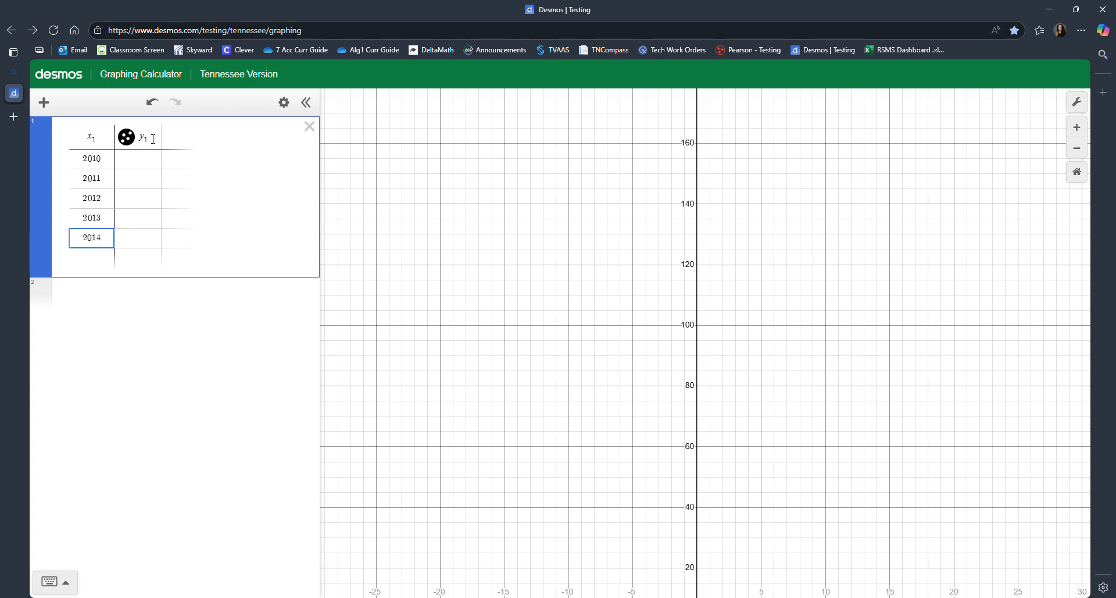
pyautogui.press('Return')
pyautogui.write('20')
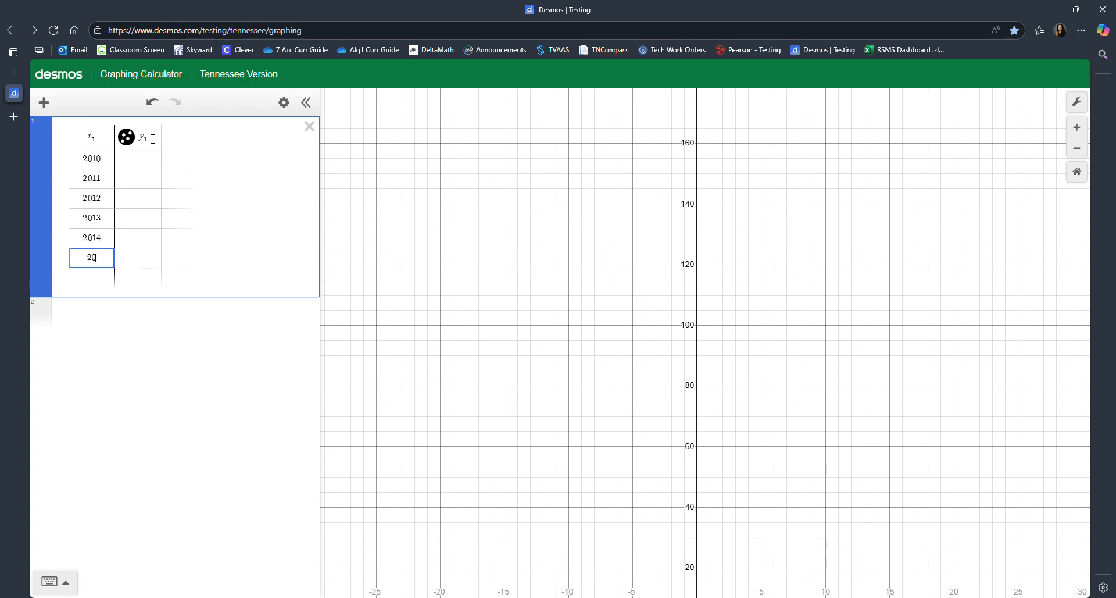
pyautogui.write('15')
# - Fill the y1 column for 2010 through 2015 with 7, 9, 15, 21, 27 and 34
pyautogui.click(130, 159)
pyautogui.write('7')
pyautogui.press('Return')
pyautogui.write('9')
pyautogui.press('Return')
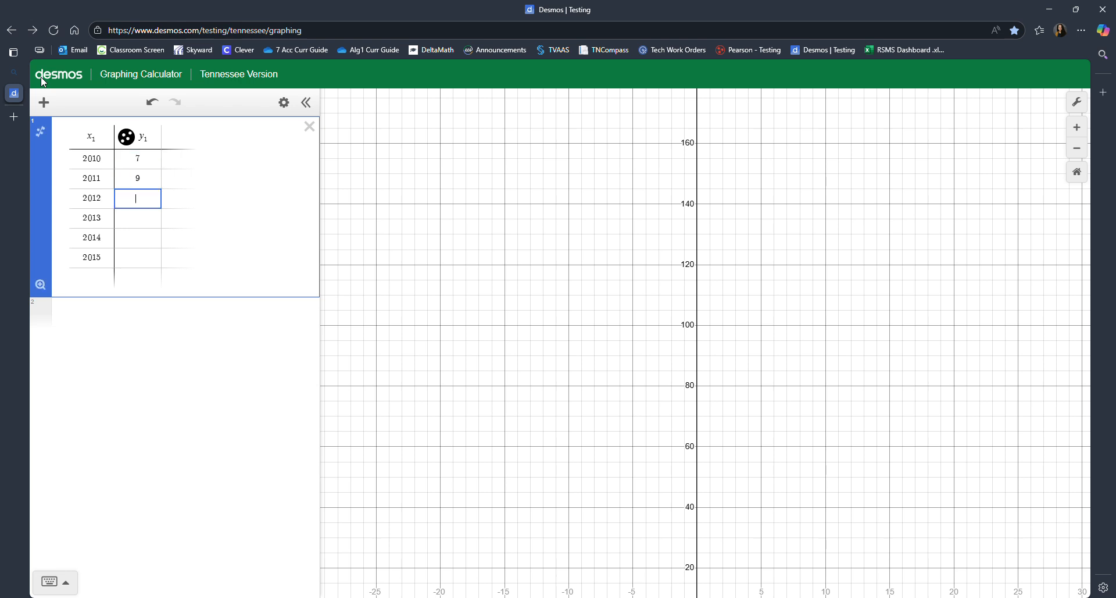
pyautogui.write('15')
pyautogui.write('21')
pyautogui.press('BackSpace')
pyautogui.press('BackSpace')
pyautogui.press('Return')
pyautogui.write('21')
pyautogui.press('Return')
pyautogui.write('2')
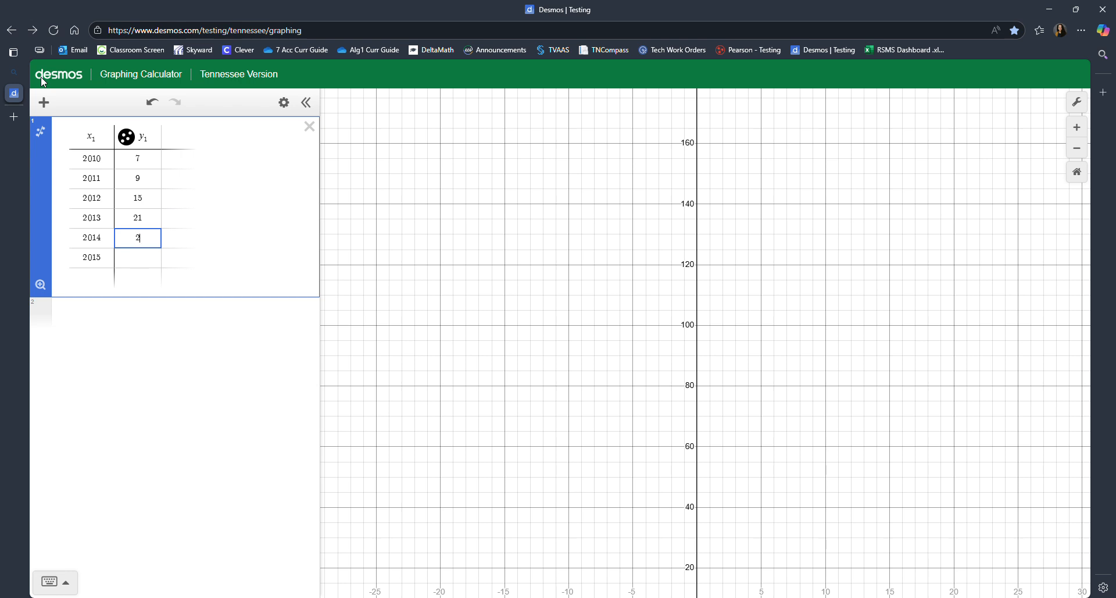
pyautogui.write('7')
pyautogui.press('Return')
pyautogui.write('34')
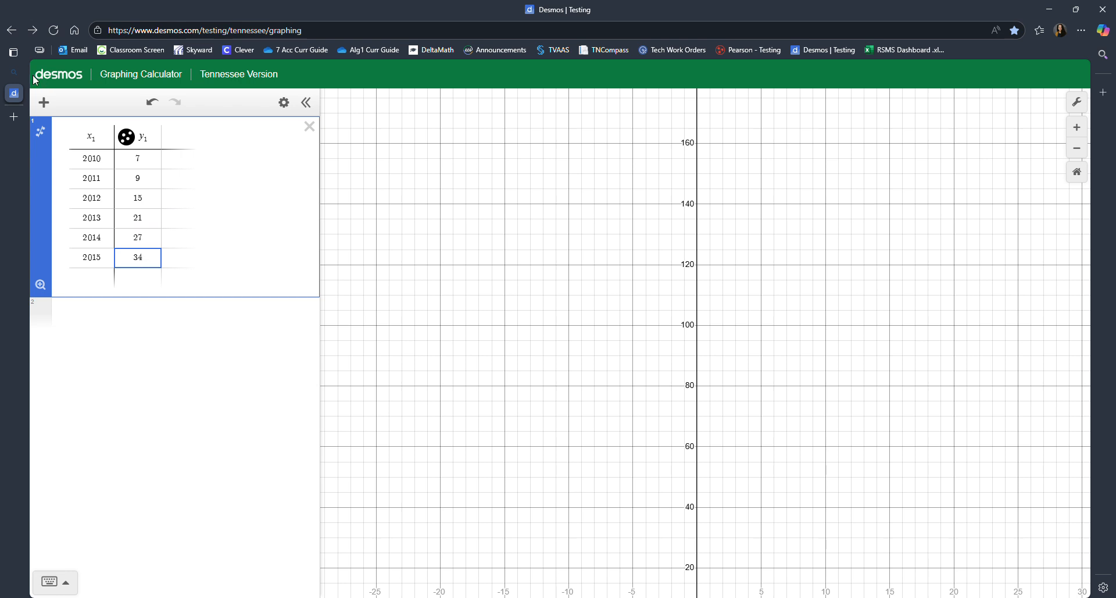
# - Add a linear regression to the table and highlight the constant term of its equation
pyautogui.click(40, 132)
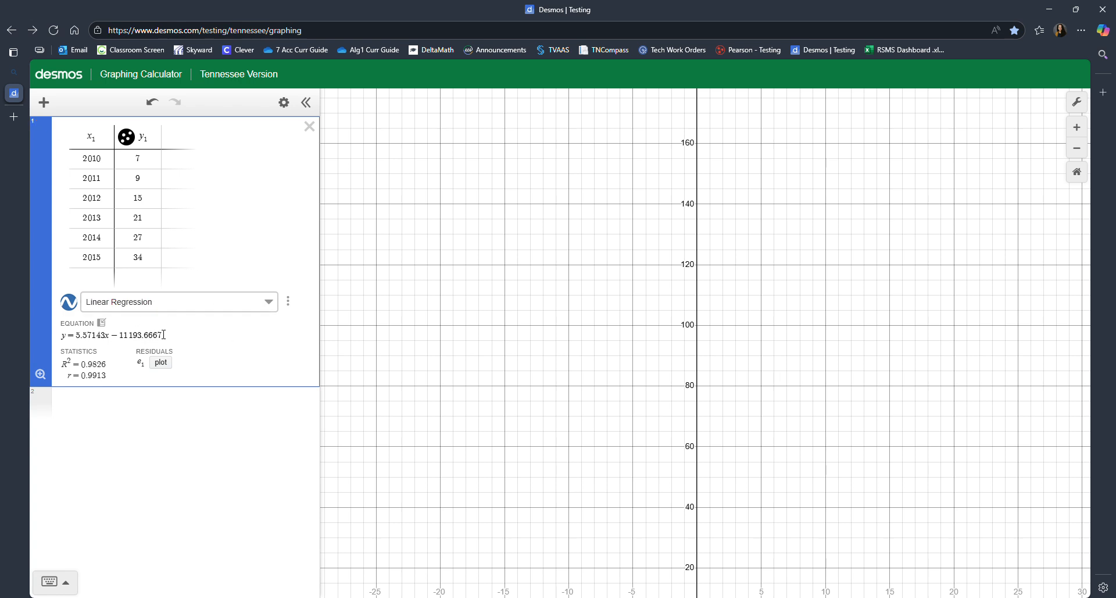
pyautogui.moveTo(164, 334); pyautogui.dragTo(114, 335)
# - Set the first x1 value in the table to 0
pyautogui.doubleClick(76, 159)
pyautogui.write('0')
pyautogui.press('Return')
pyautogui.write('1')
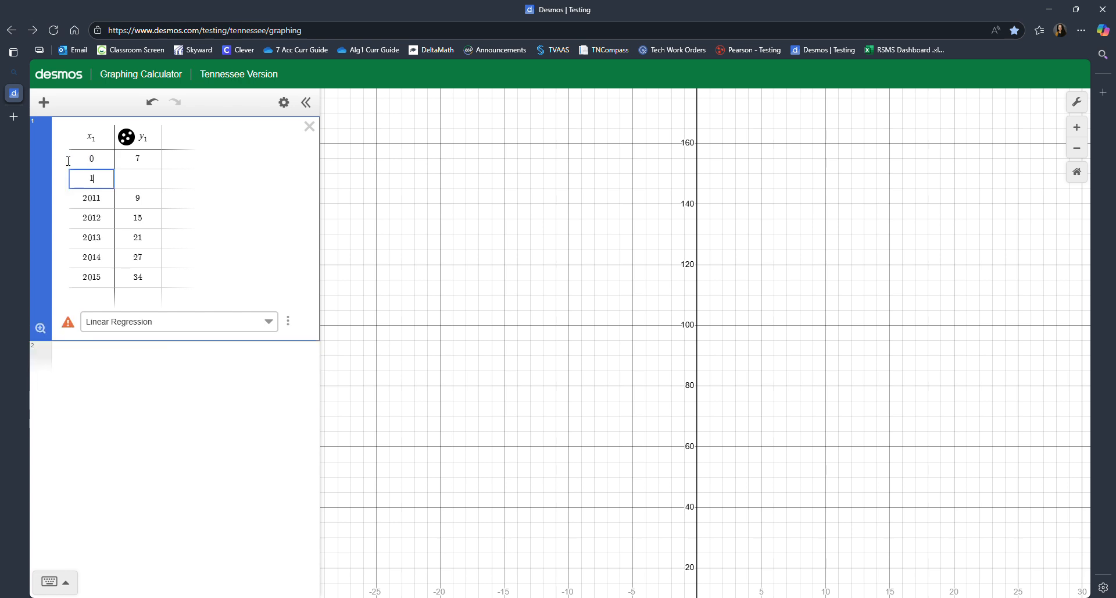
pyautogui.press('Return')
pyautogui.write('2')
pyautogui.press('Return')
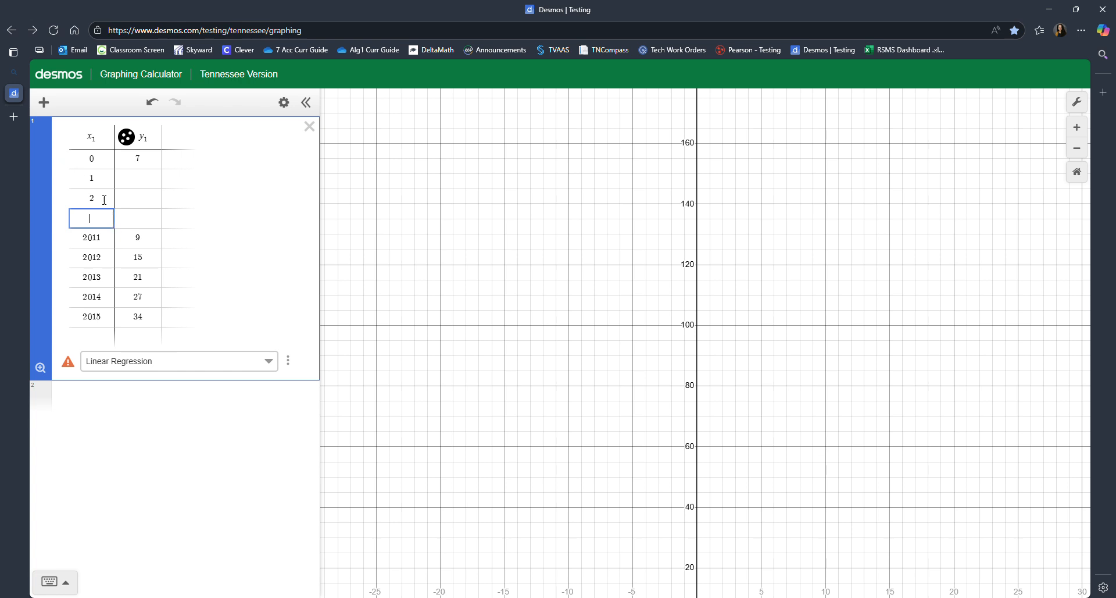
pyautogui.press('BackSpace')
pyautogui.press('BackSpace')
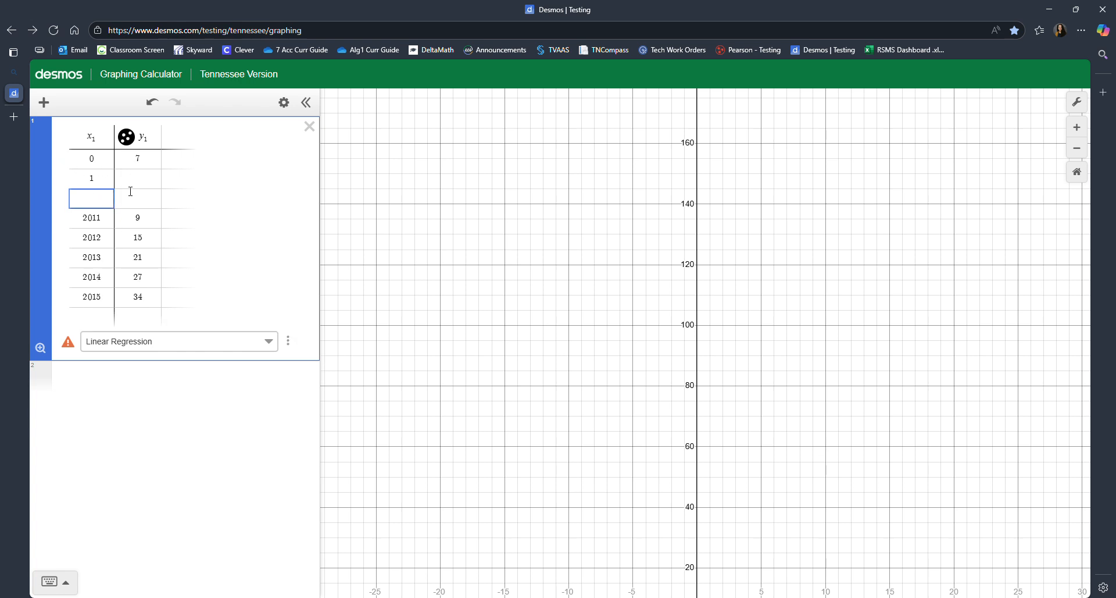
pyautogui.press('BackSpace')
pyautogui.press('BackSpace')
pyautogui.press('BackSpace')
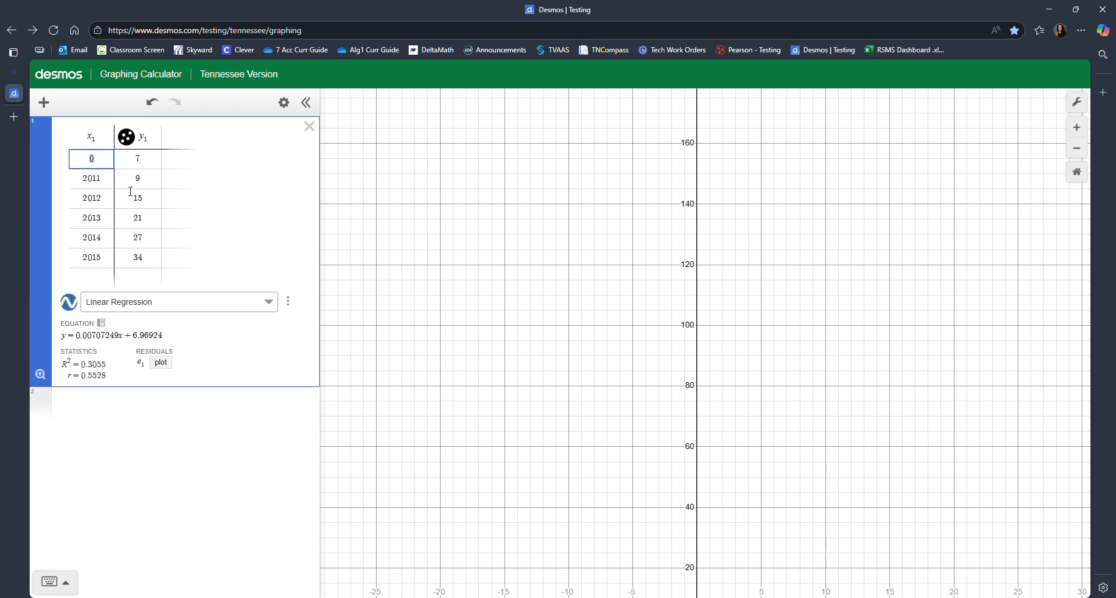
# - Set the x1 value paired with 9 to 1
pyautogui.press('Down')
pyautogui.write('1')
pyautogui.press('Down')
pyautogui.write('3')
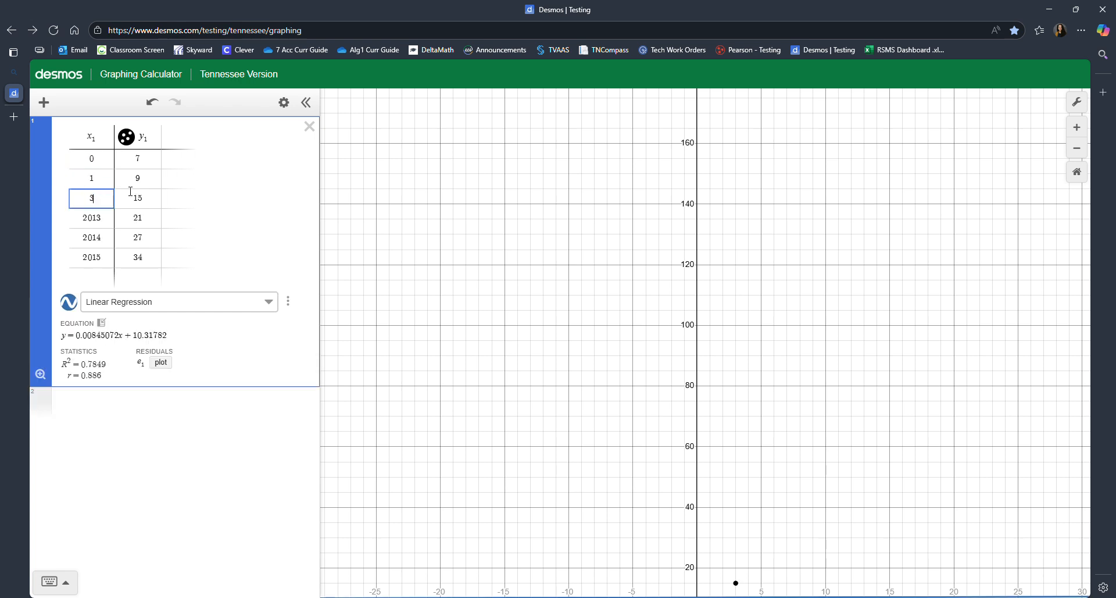
pyautogui.press('Down')
pyautogui.write('4')
pyautogui.press('Down')
pyautogui.write('5')
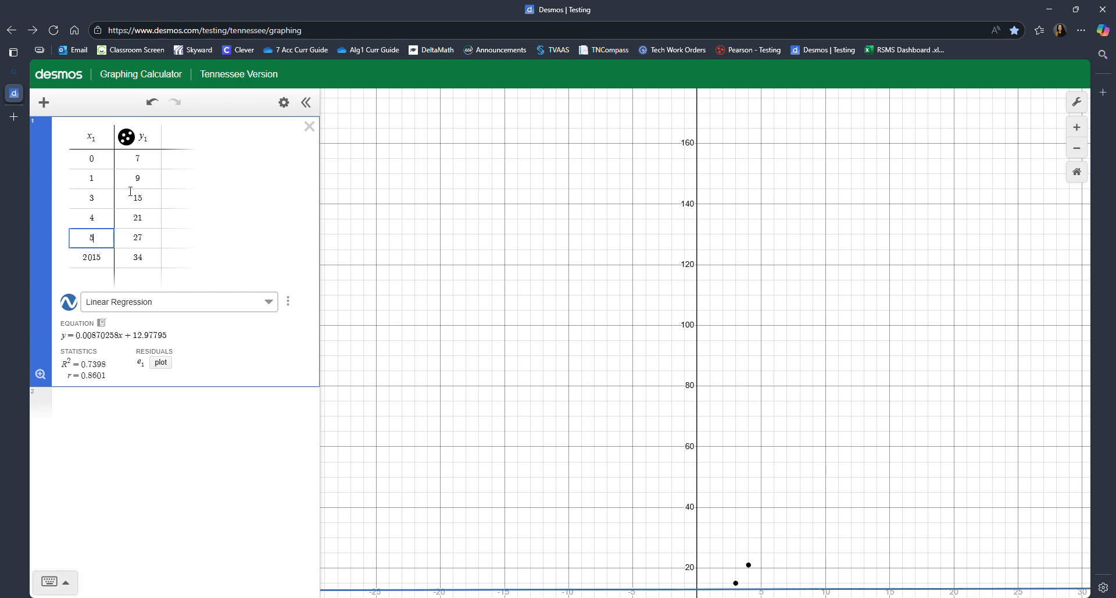
# - Set the x1 values paired with 15, 21, 27 and 34 to 2, 3, 4 and 5
pyautogui.press('Up')
pyautogui.press('Up')
pyautogui.write('2')
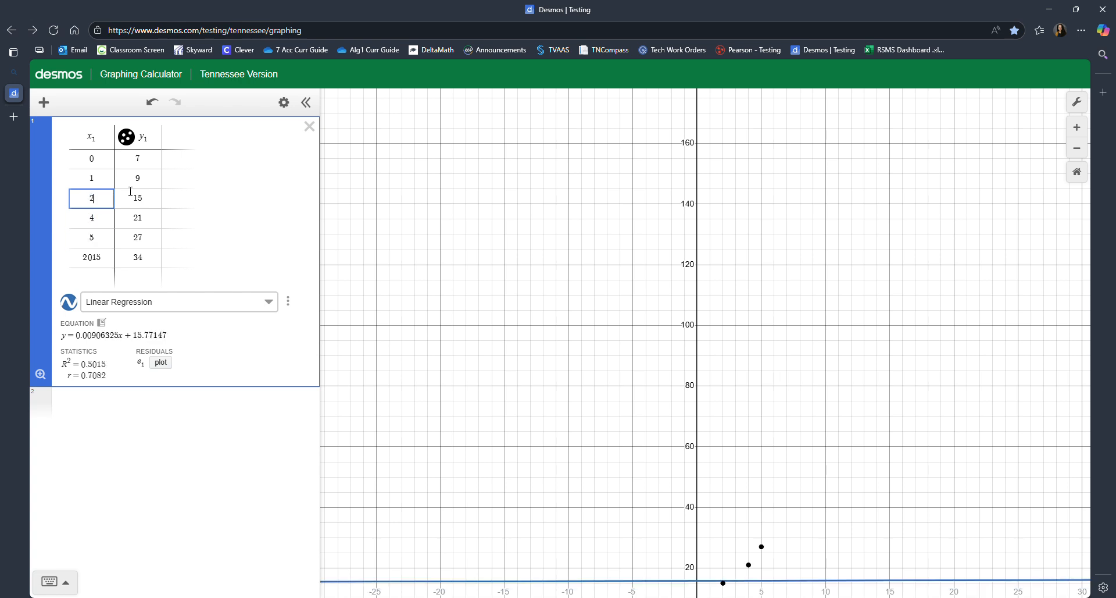
pyautogui.press('Down')
pyautogui.write('3')
pyautogui.press('Down')
pyautogui.write('4')
pyautogui.press('Down')
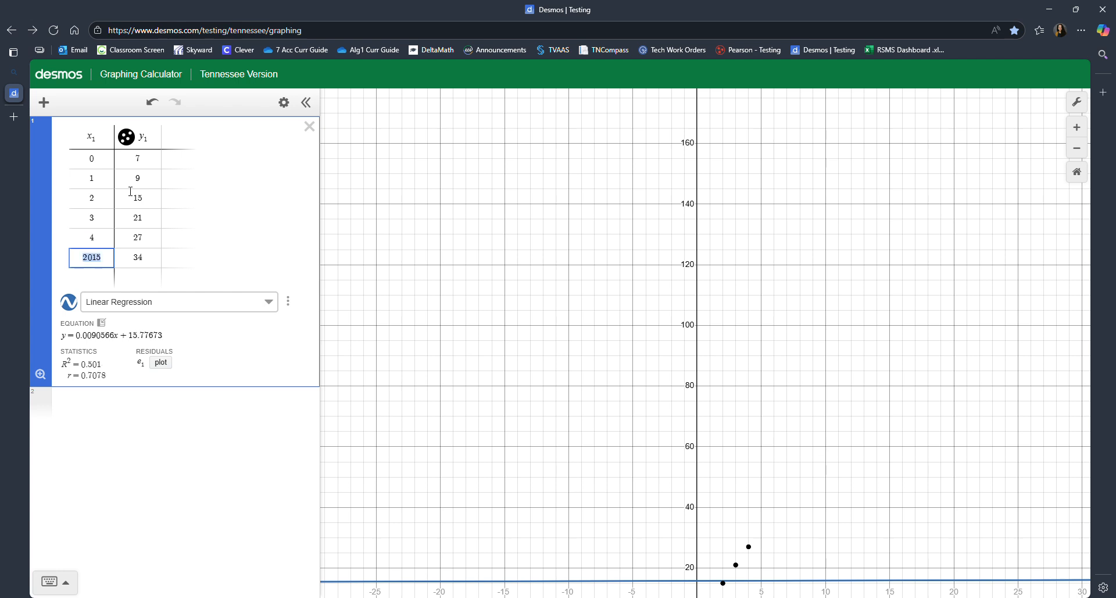
pyautogui.write('5')
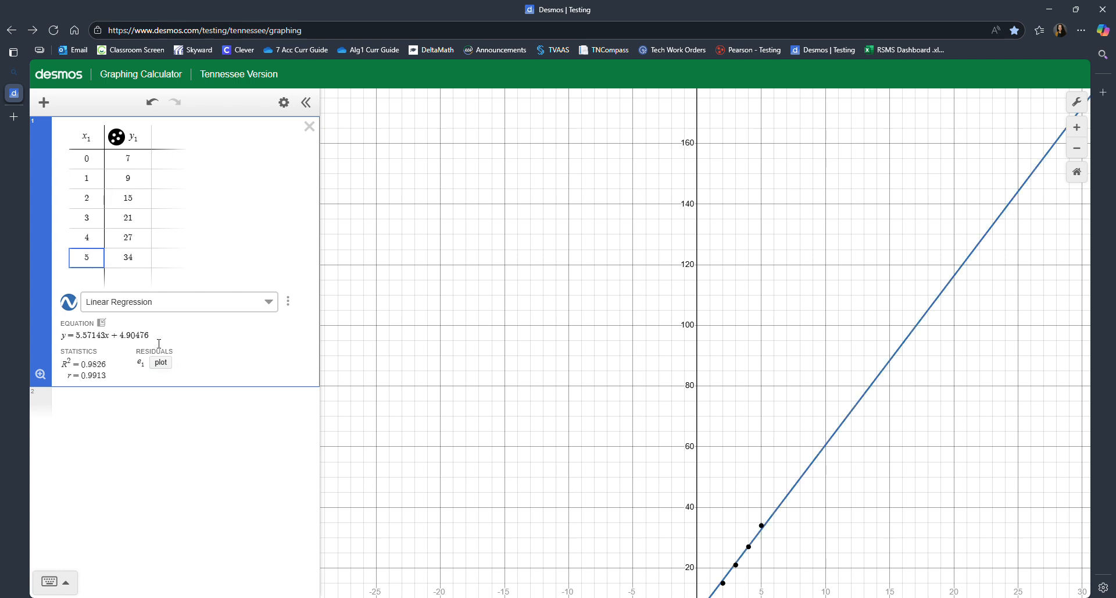
# - Highlight the constant term of the regression equation and examine the plotted points along the regression line
pyautogui.moveTo(151, 334); pyautogui.dragTo(112, 342)
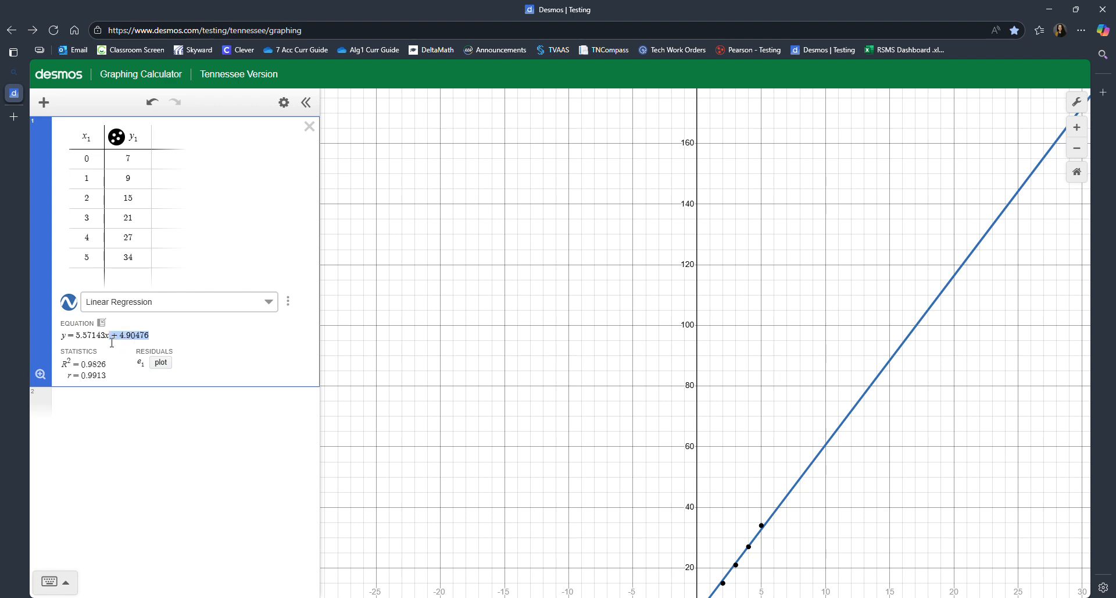
pyautogui.moveTo(660, 495); pyautogui.dragTo(571, 211)
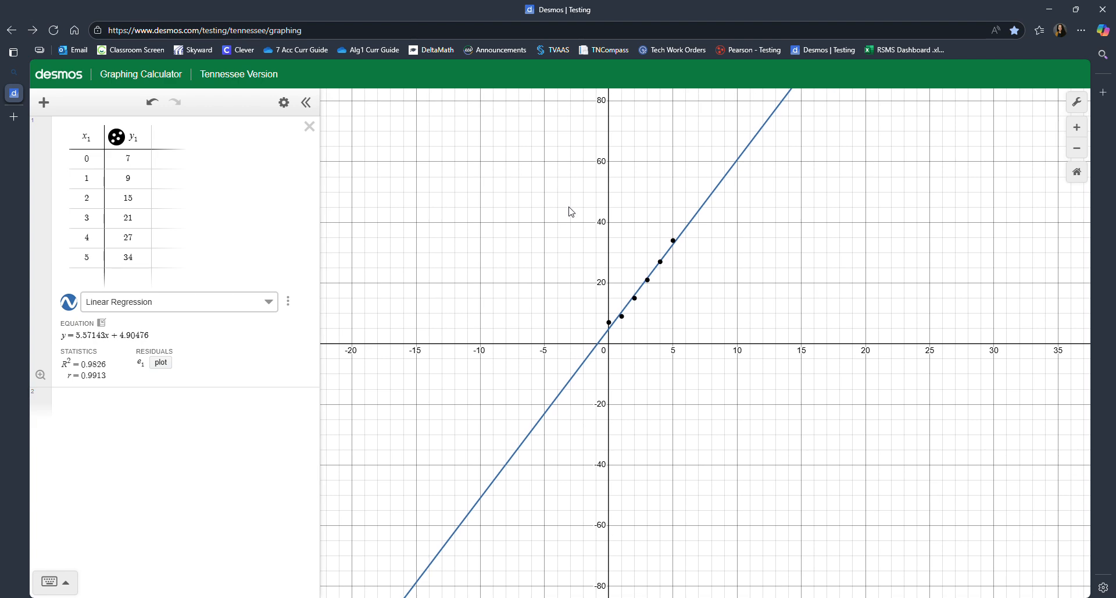